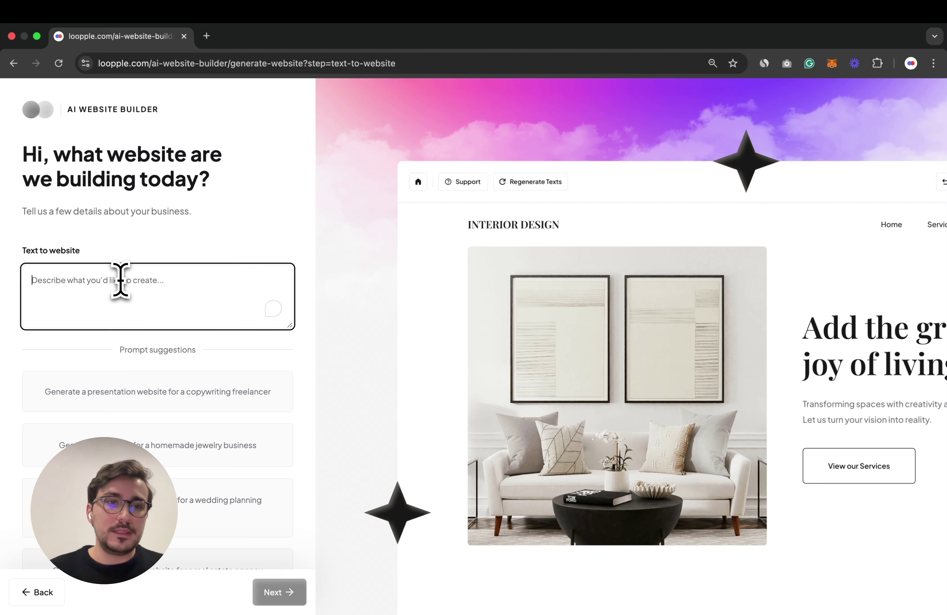
Generate a website from the prompt "I want to build a website for a dentist", comparing the styles and choosing Classic.
text(I)
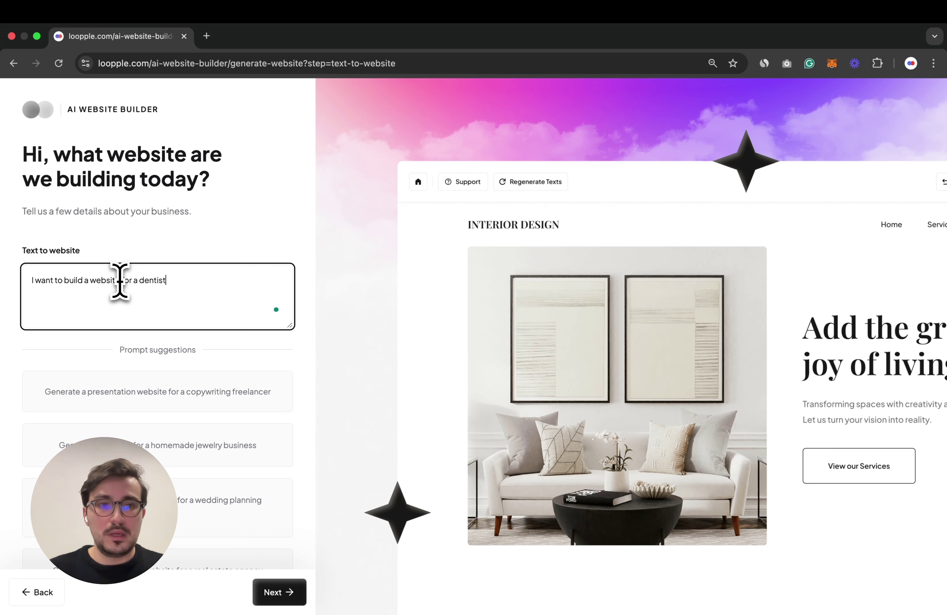
click(278, 595)
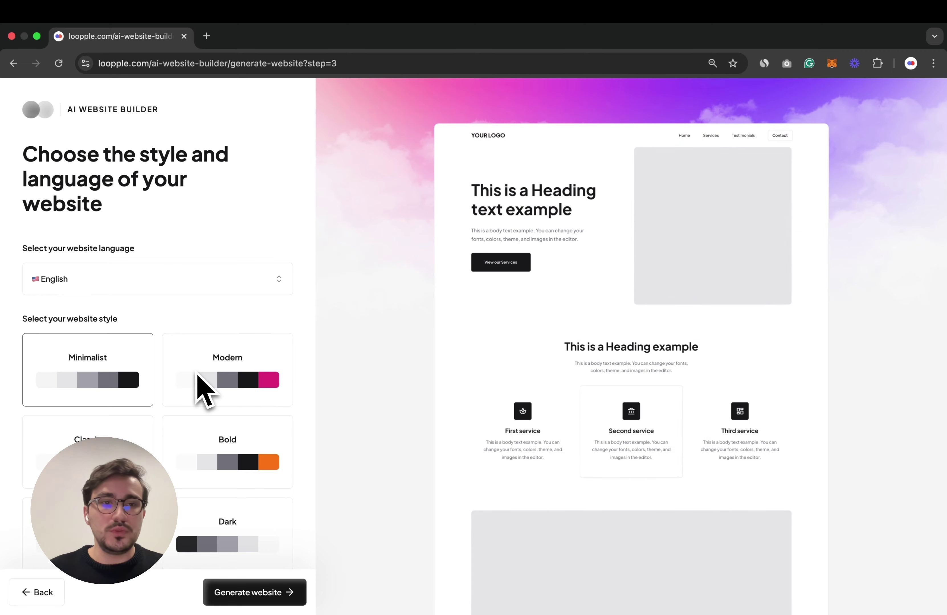
click(225, 349)
click(249, 473)
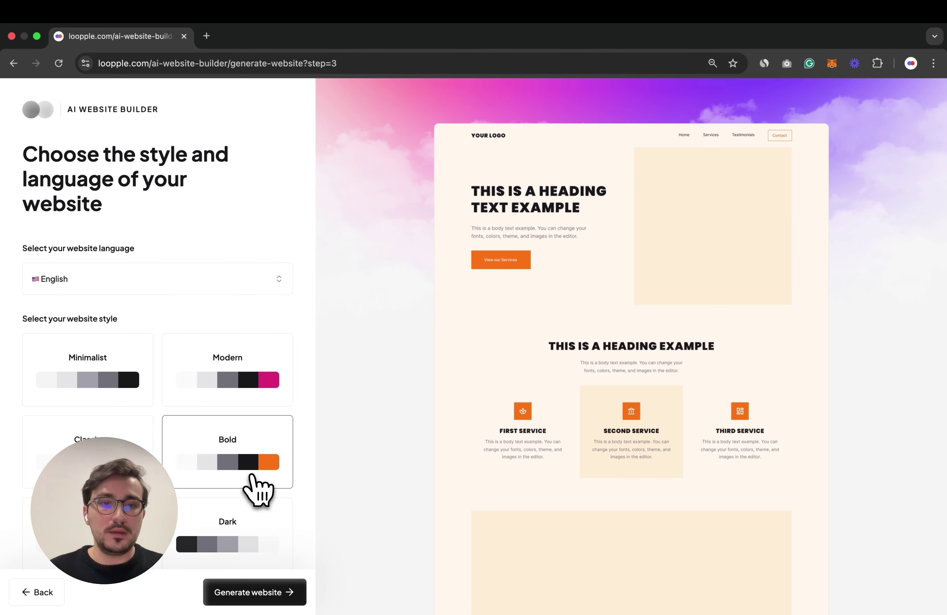
click(242, 531)
click(149, 447)
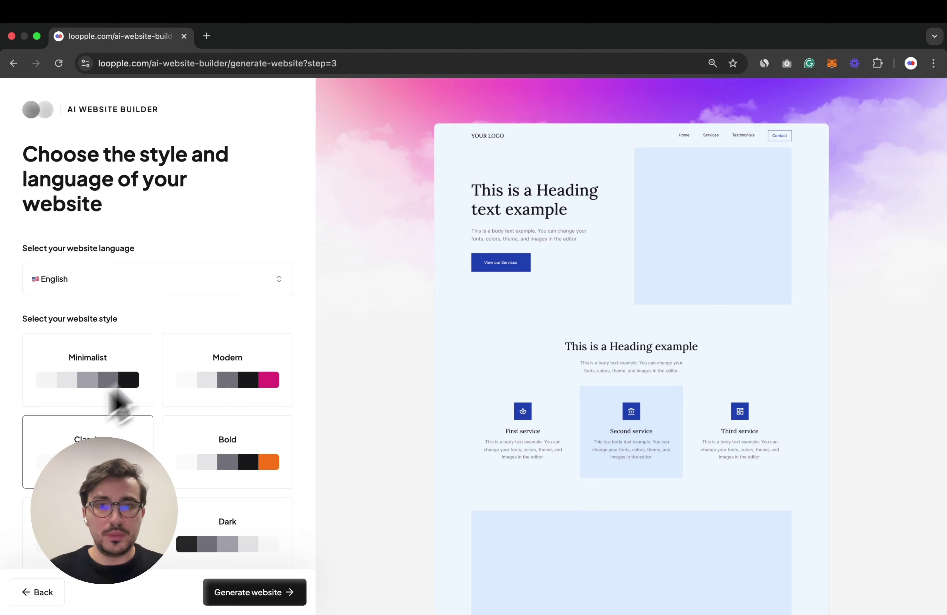
click(249, 592)
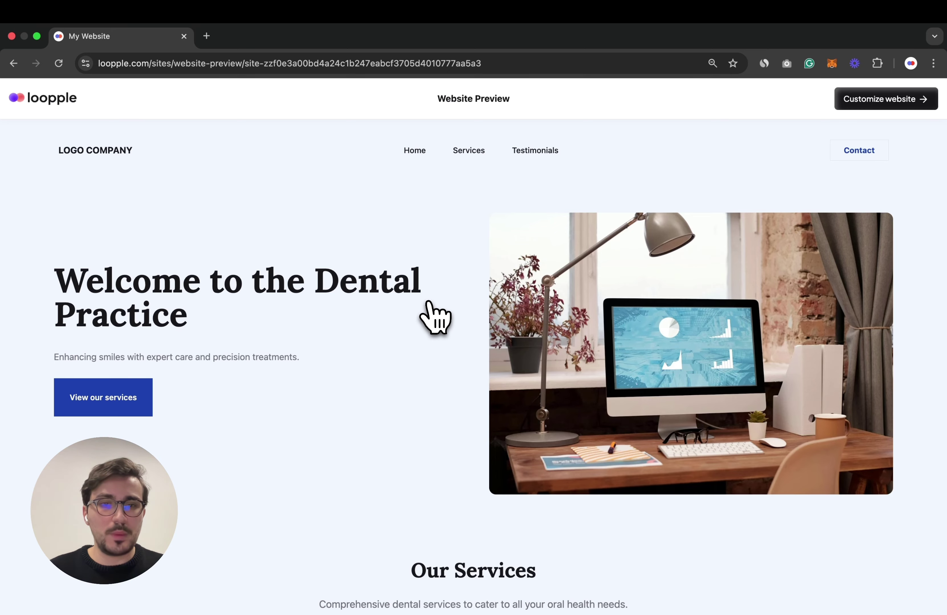
Review the generated website preview from the hero section down to the footer and return to its beginning.
scroll(456, 329, down, 5)
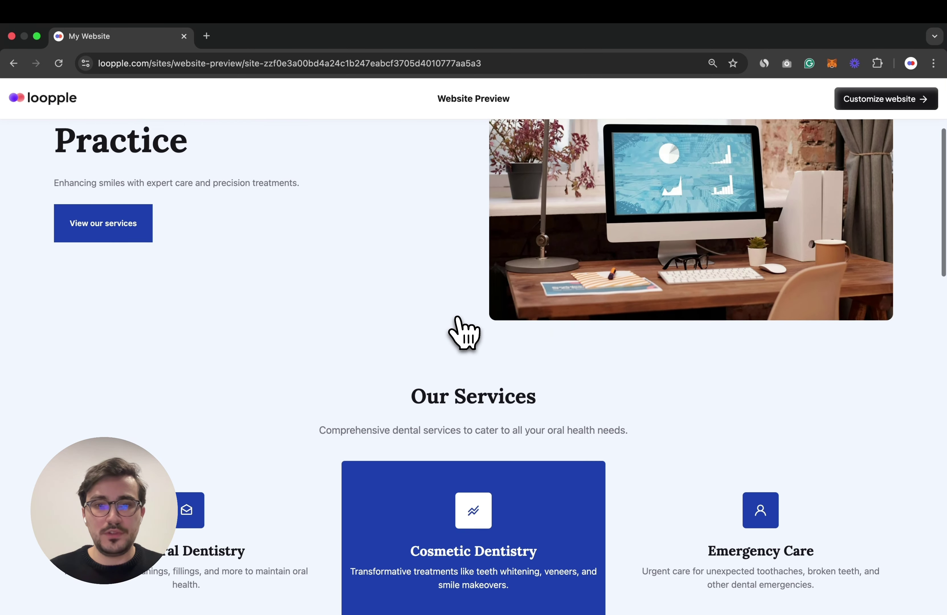
scroll(460, 331, up, 1)
scroll(460, 300, down, 5)
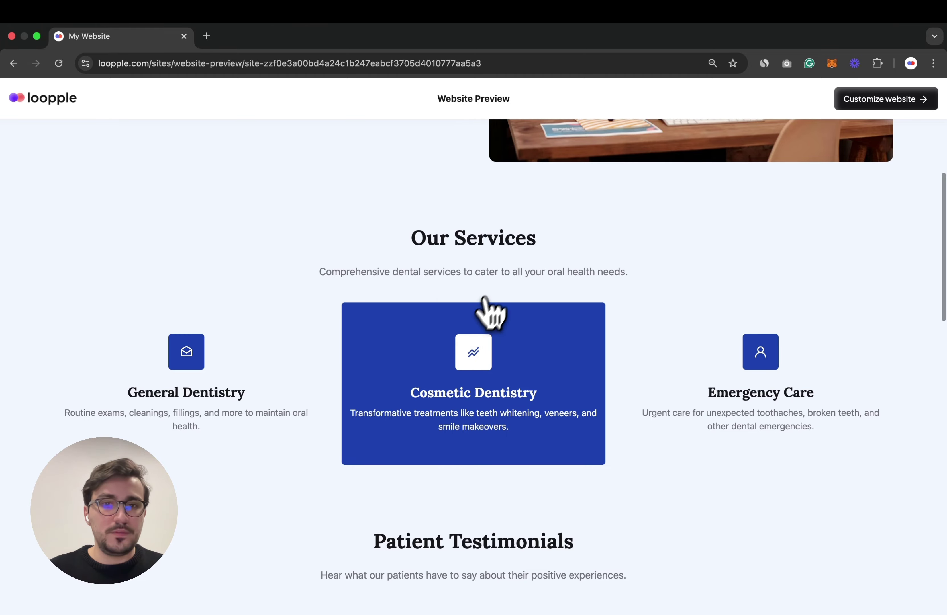
scroll(436, 319, down, 3)
scroll(403, 338, down, 15)
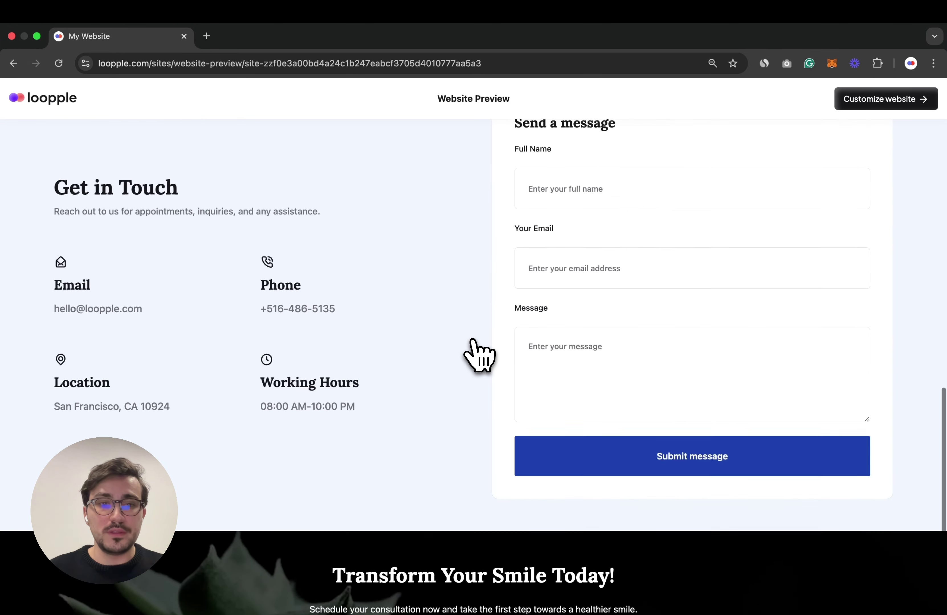
scroll(463, 332, down, 2)
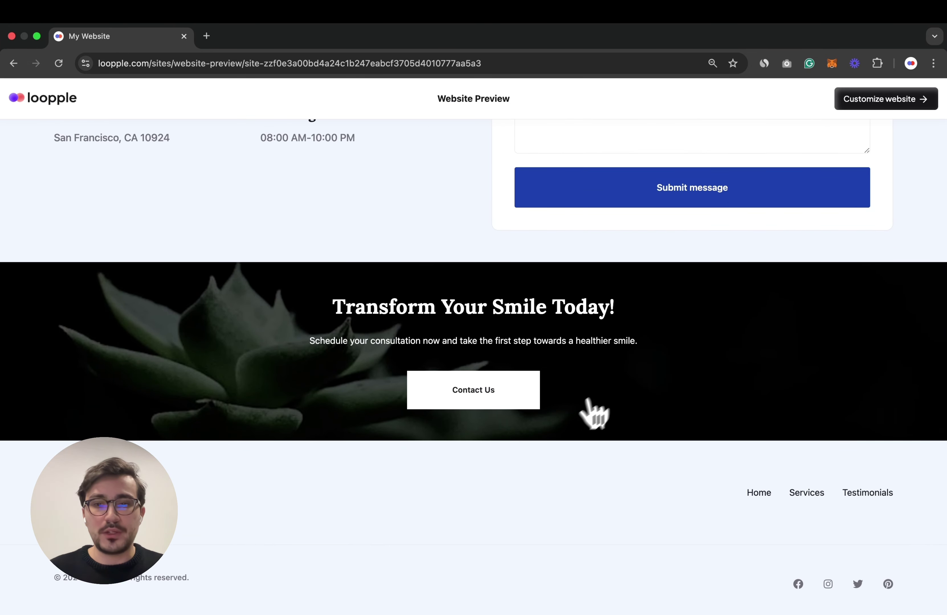
scroll(695, 392, up, 20)
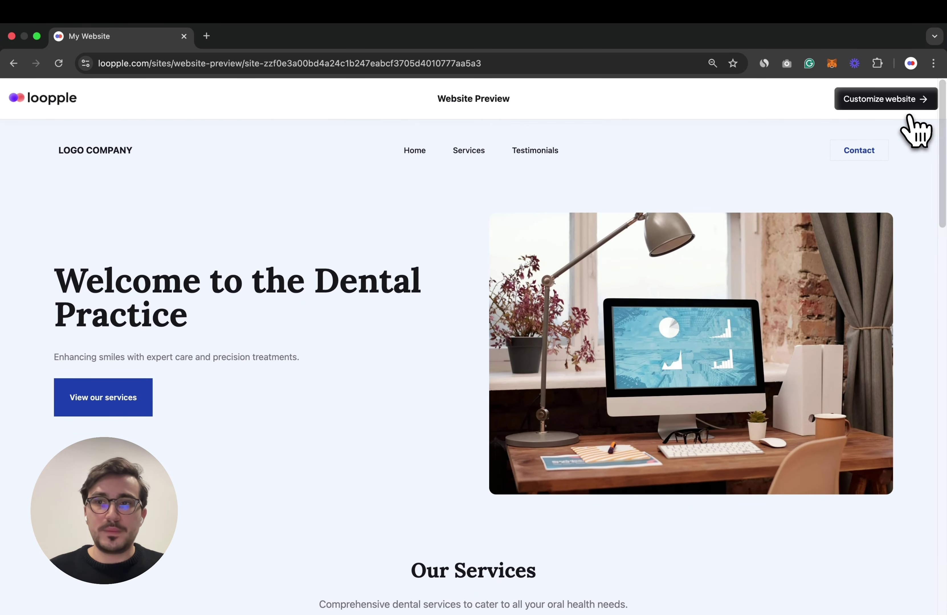
Open the website for customization and change the logo text to "Toma Dentistry" in the Poppins font.
click(900, 107)
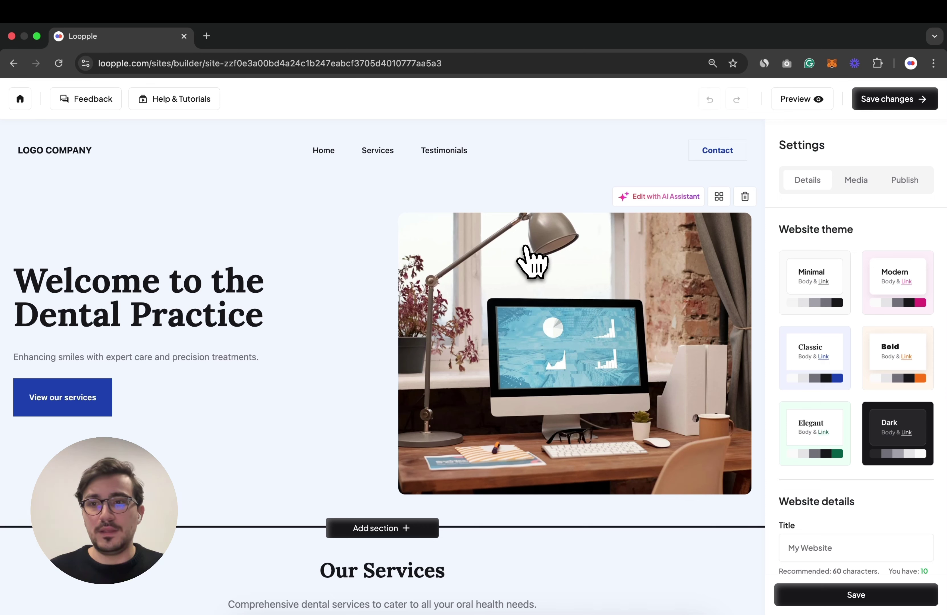
click(64, 152)
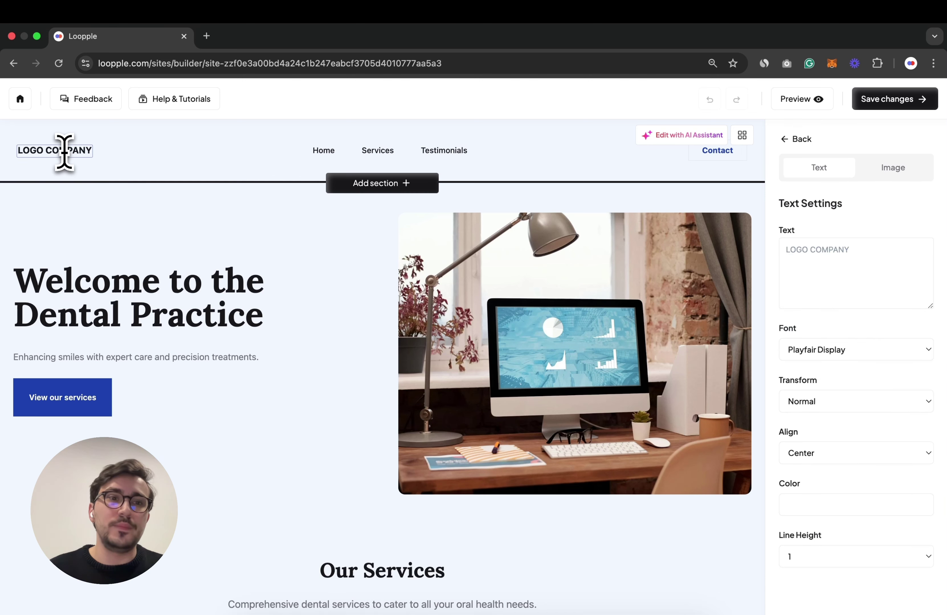
click(854, 256)
text(T)
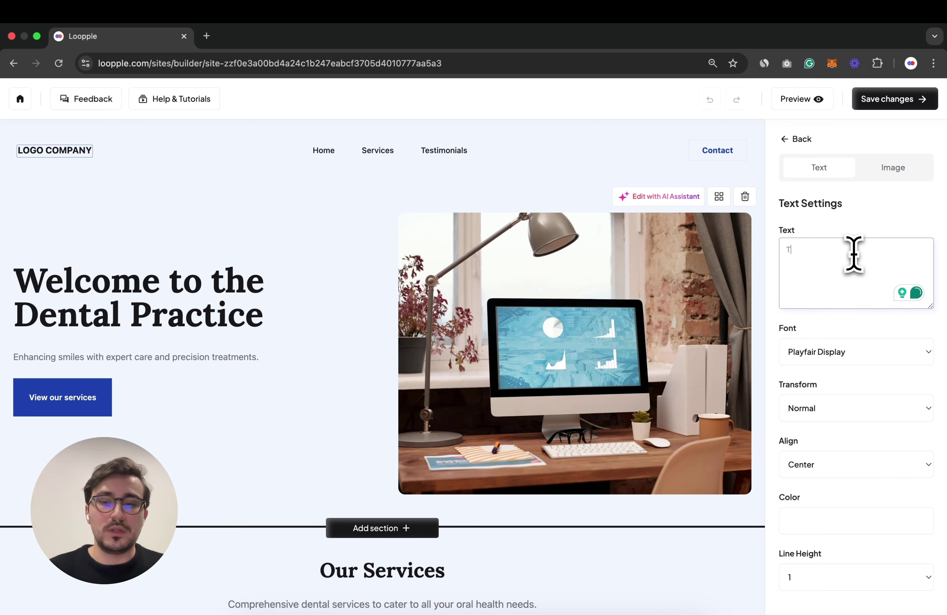
text(oma Dentistry)
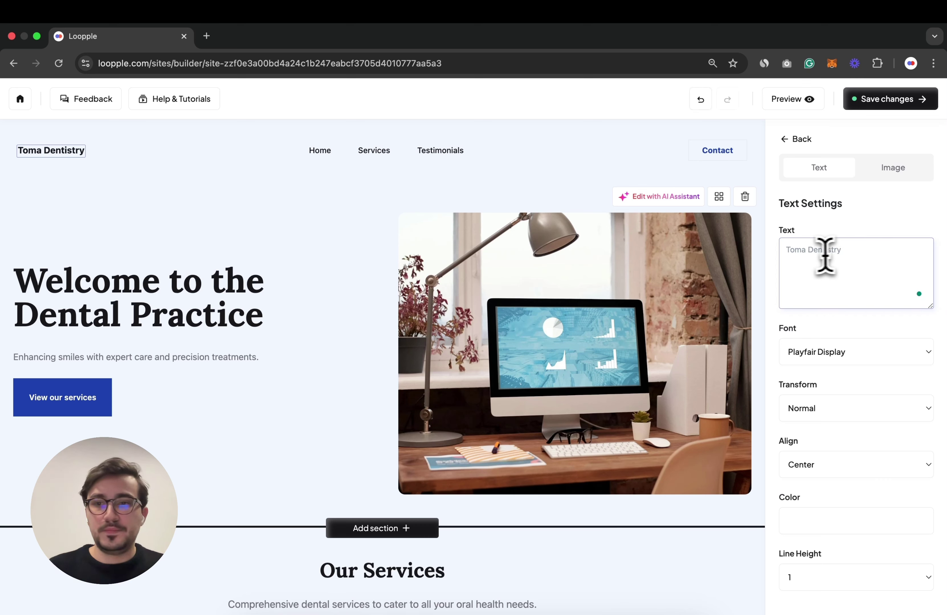
click(843, 361)
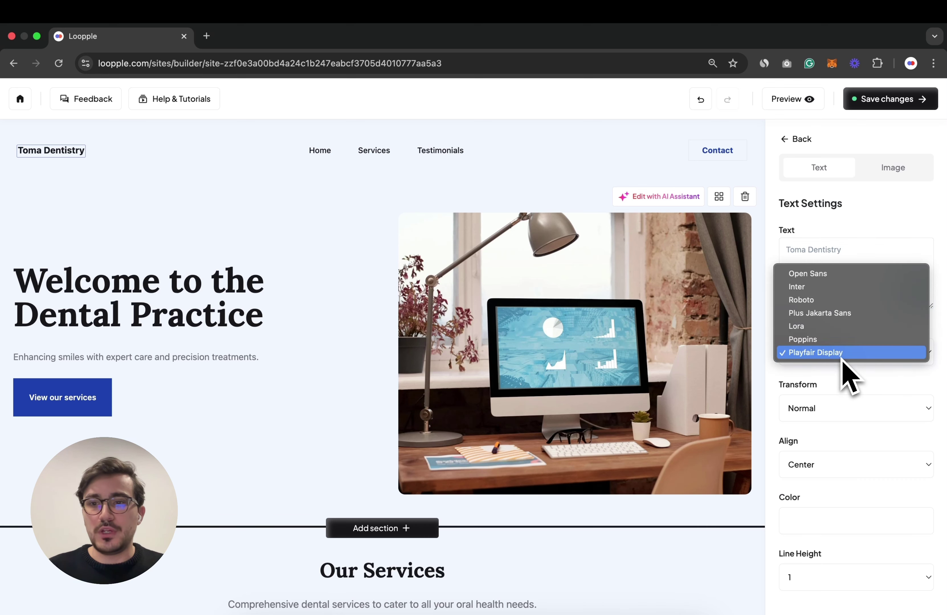
click(829, 342)
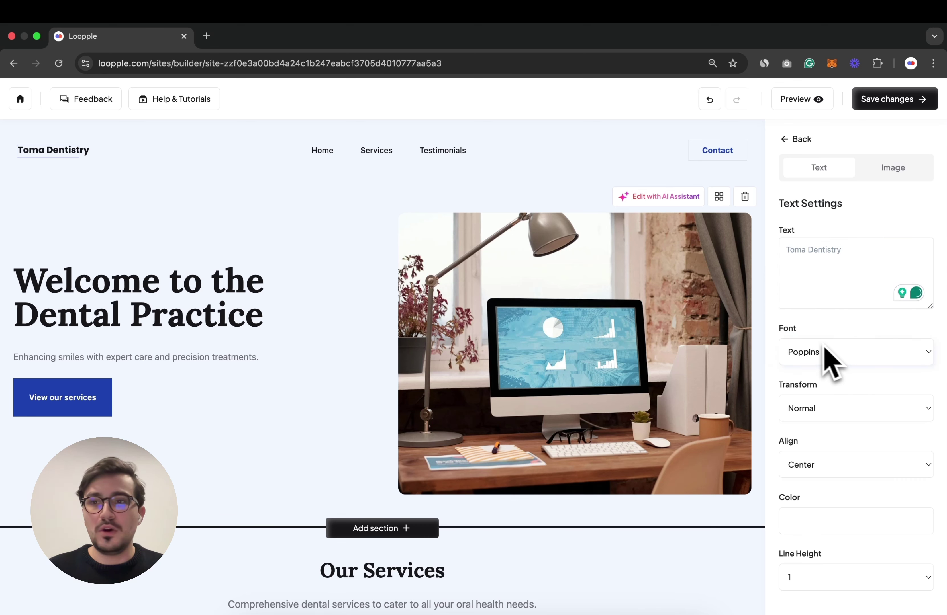
Switch the logo to an image, search the Pexels stock images for "dentist", and insert the Dentistry sign with the tooth.
click(895, 170)
click(887, 254)
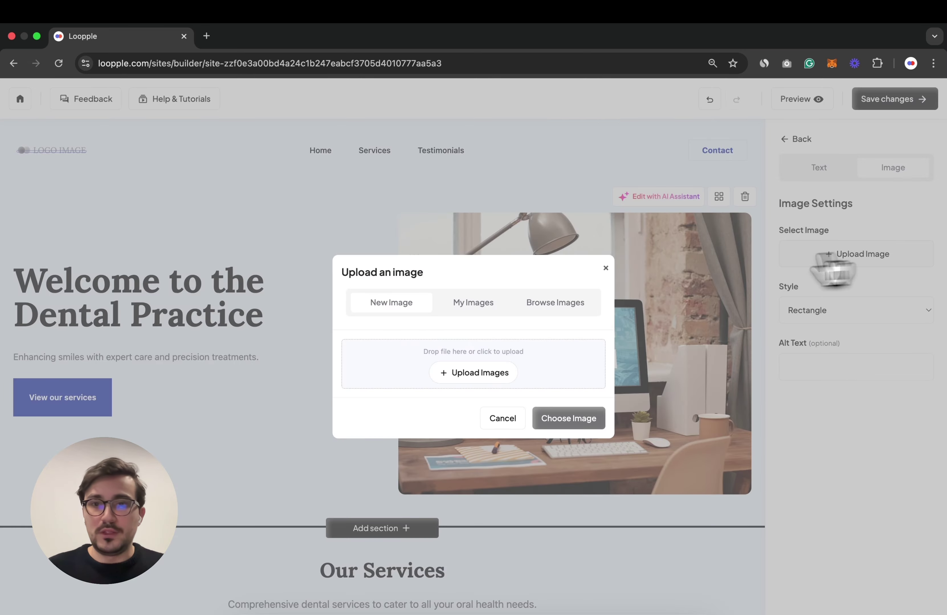
click(580, 306)
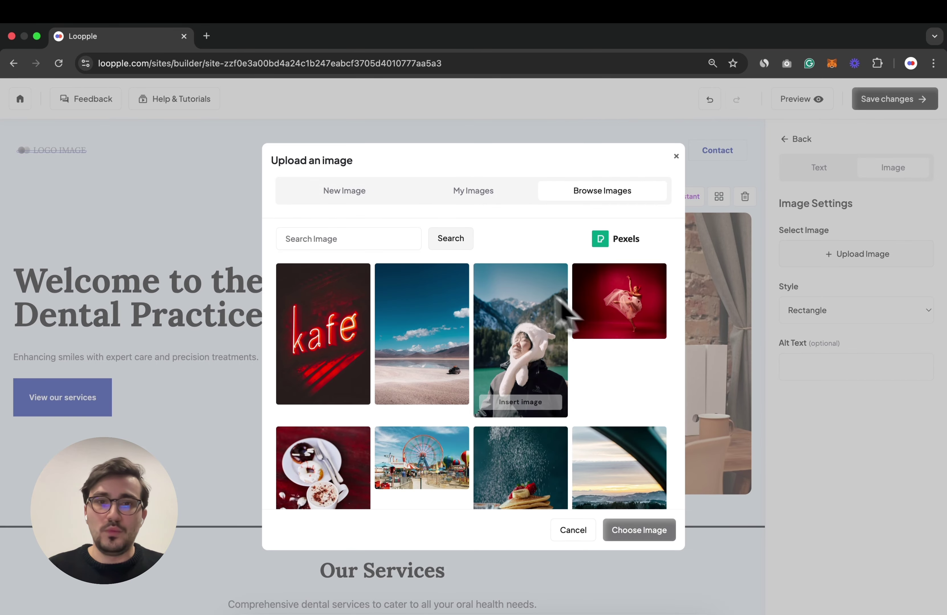
click(381, 238)
text(dentist)
click(446, 242)
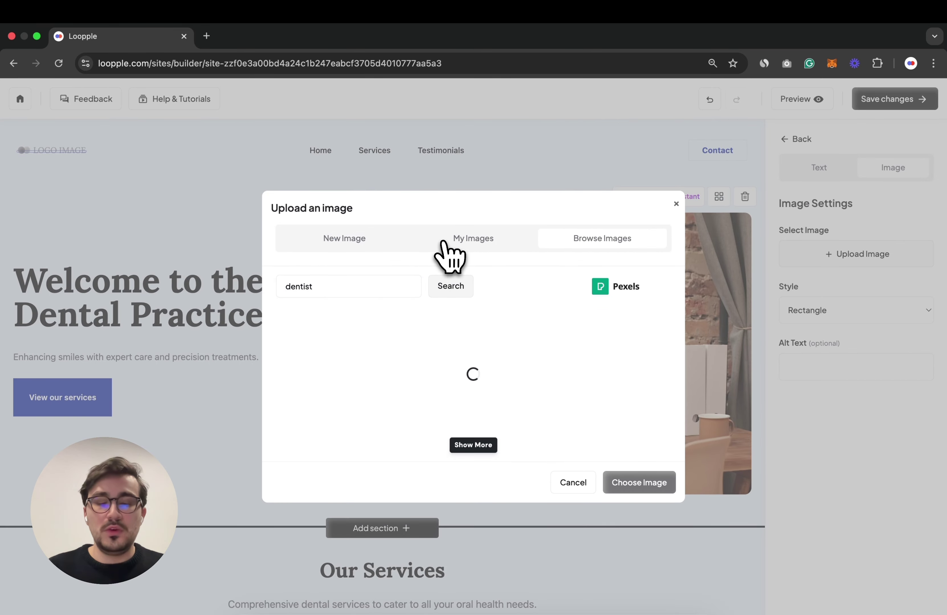
scroll(408, 338, down, 4)
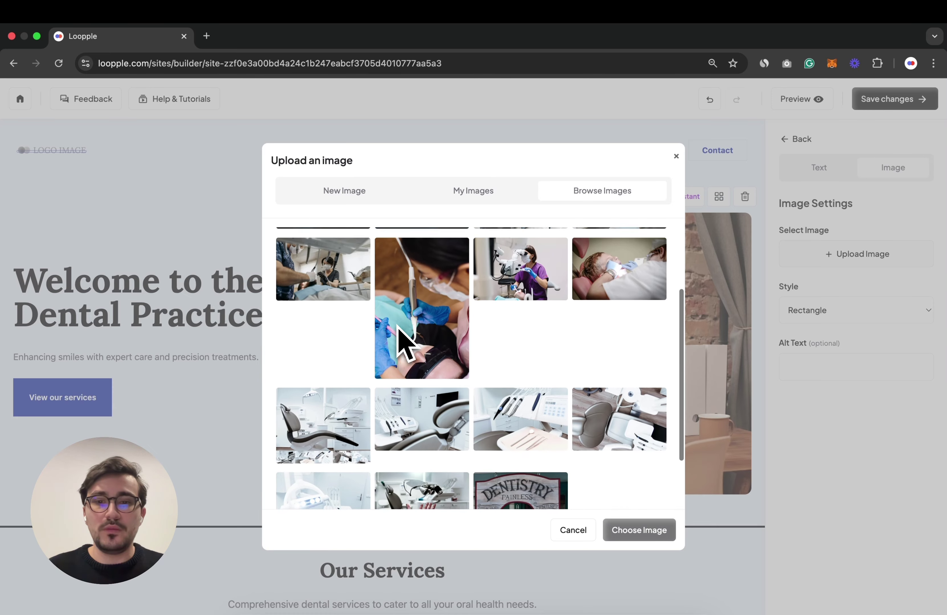
scroll(481, 396, down, 1)
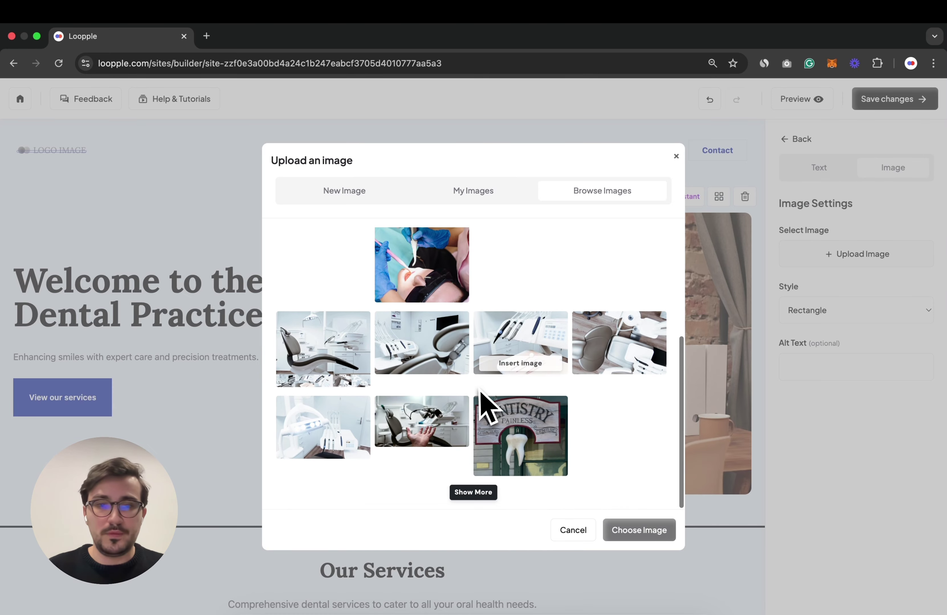
click(534, 465)
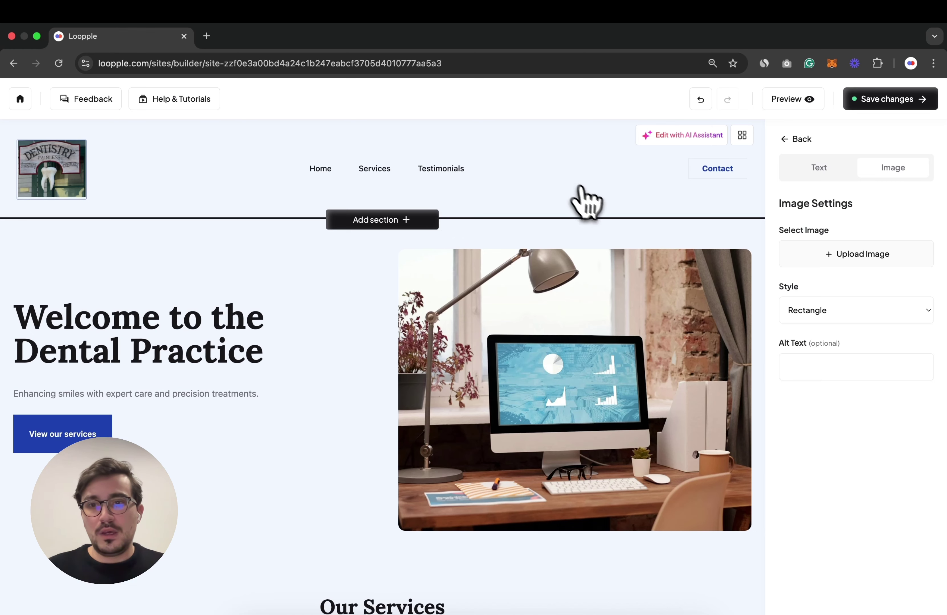
Change the text of the navigation bar's Contact button to "Contact me today".
click(724, 178)
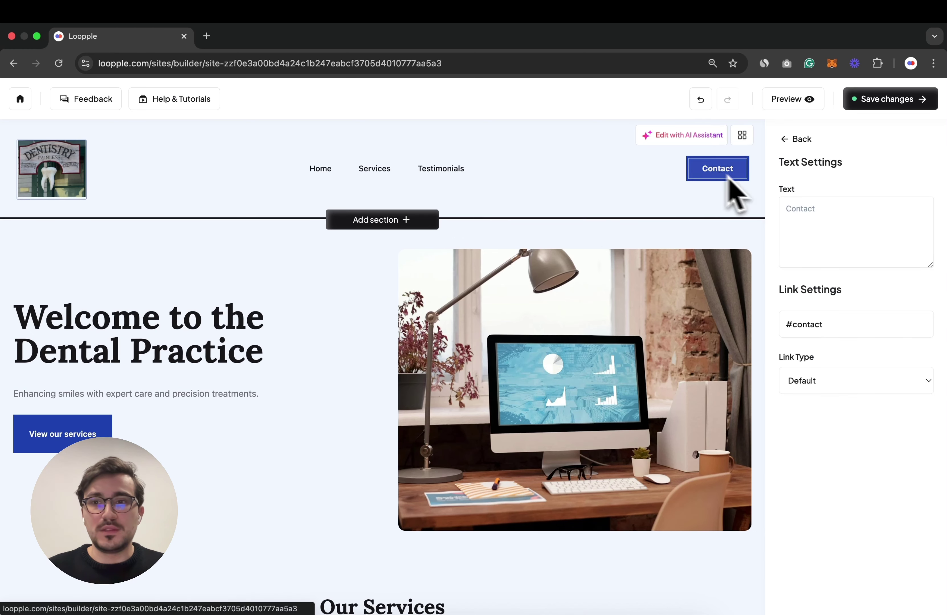
click(831, 214)
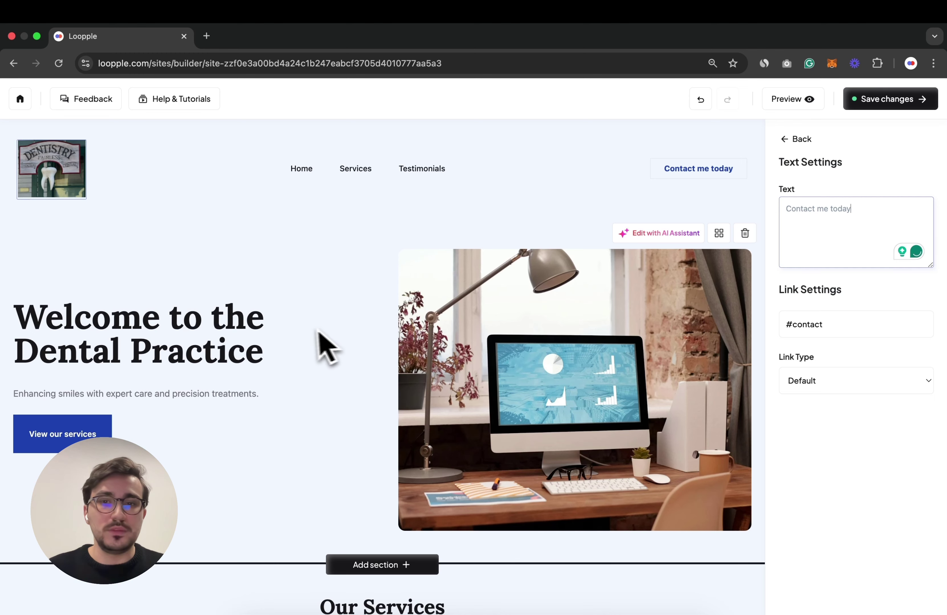
Change the layout of the welcome section to Header 03.
click(719, 233)
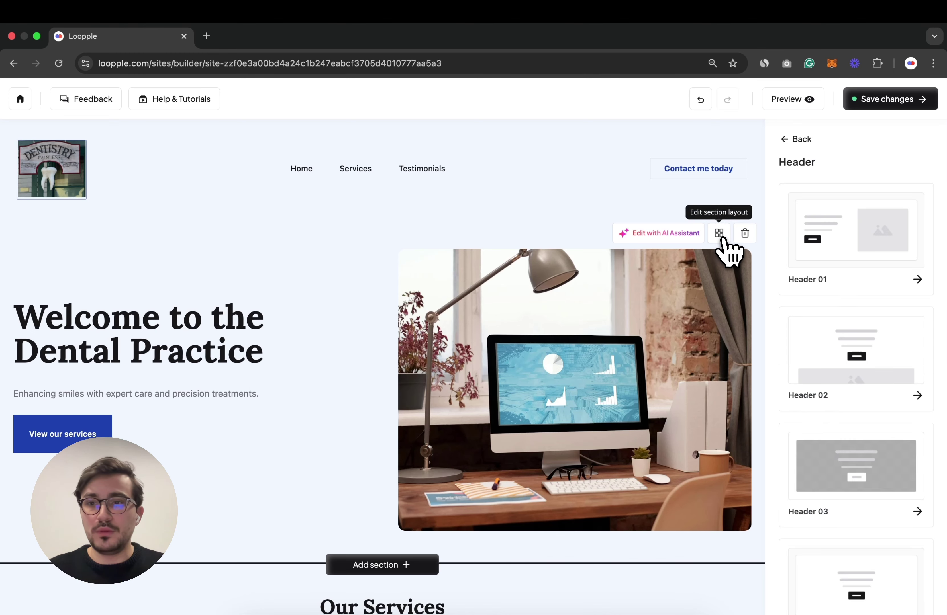
scroll(858, 383, down, 5)
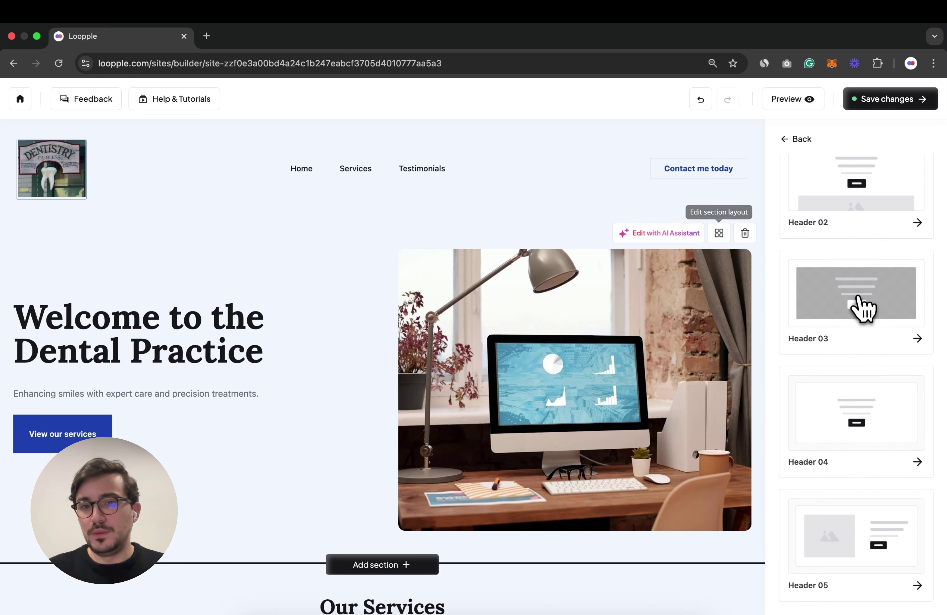
click(856, 306)
Replace the welcome section's background with the dental chair and instruments photo and set its mask opacity to 9.
scroll(574, 345, up, 2)
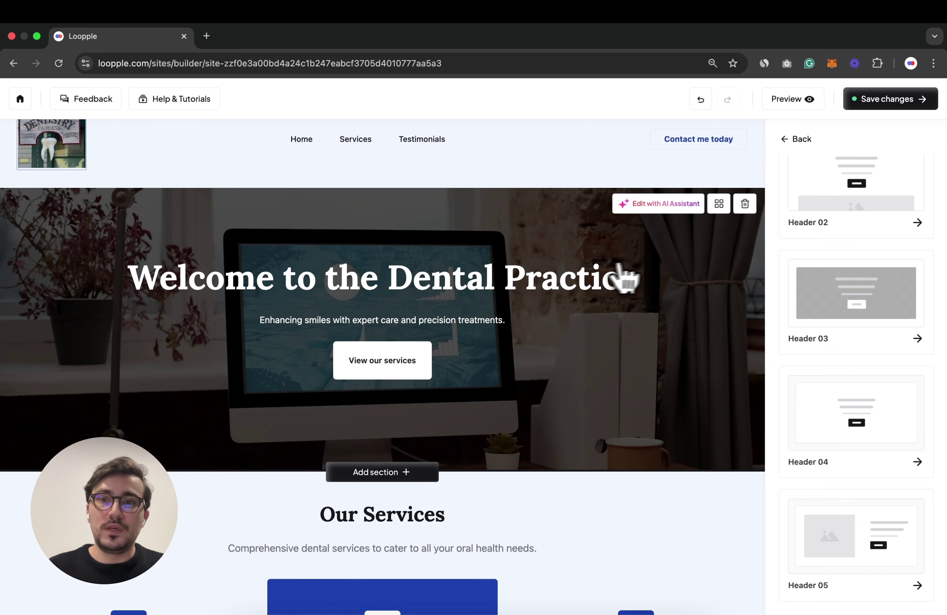
click(643, 269)
click(881, 215)
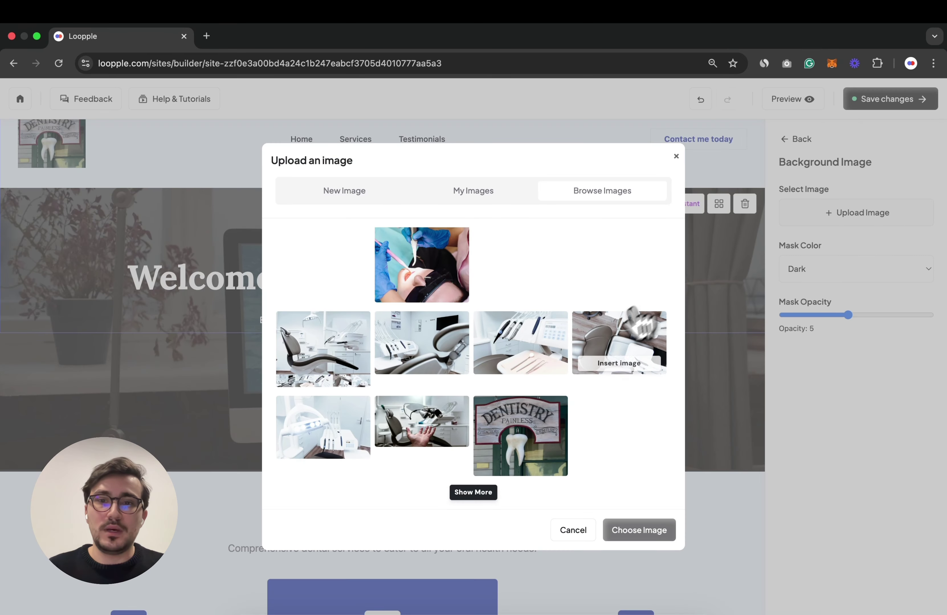
click(427, 364)
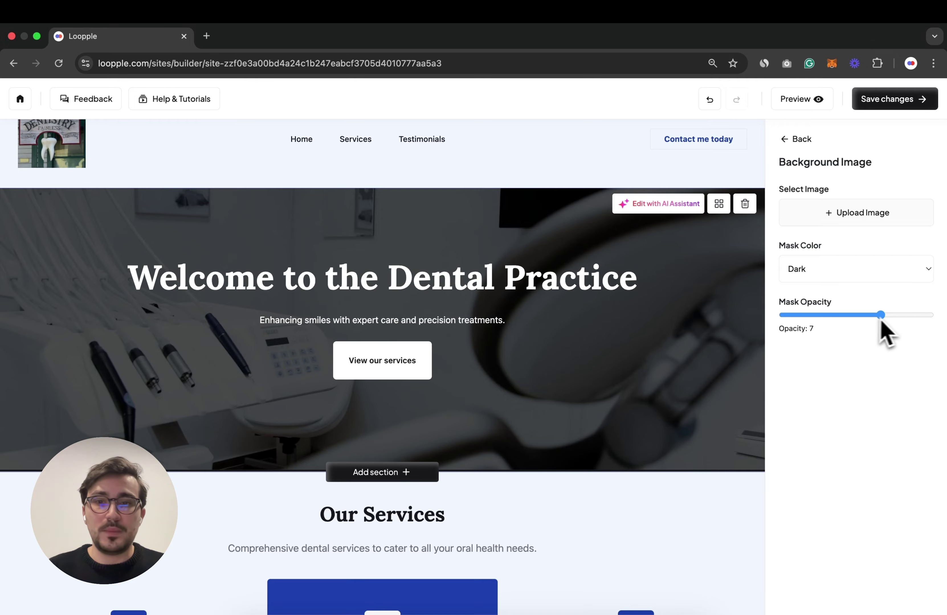
drag(882, 320, 912, 320)
Change the layout of the Our Services section to Feature 04.
scroll(471, 332, down, 4)
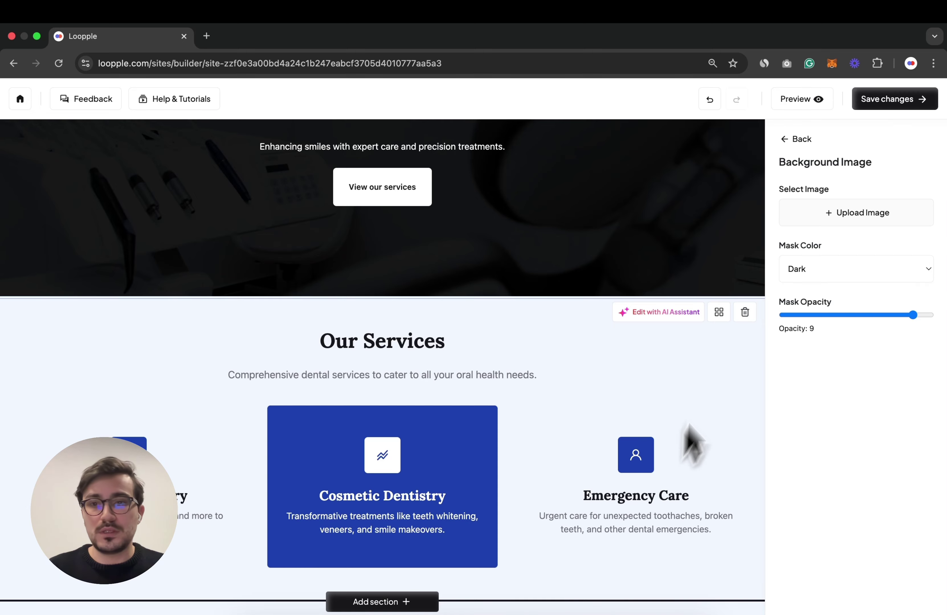
click(719, 312)
scroll(891, 412, down, 2)
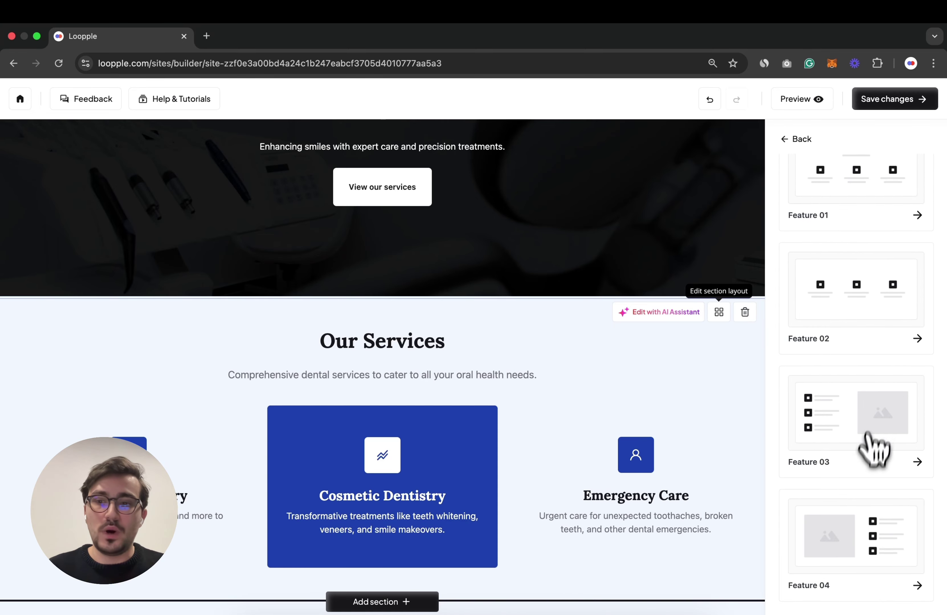
click(873, 449)
Fill the Our Services image placeholder with the Pexels dentist photo of a smiling patient in a grey sweater beside a dentist.
click(269, 329)
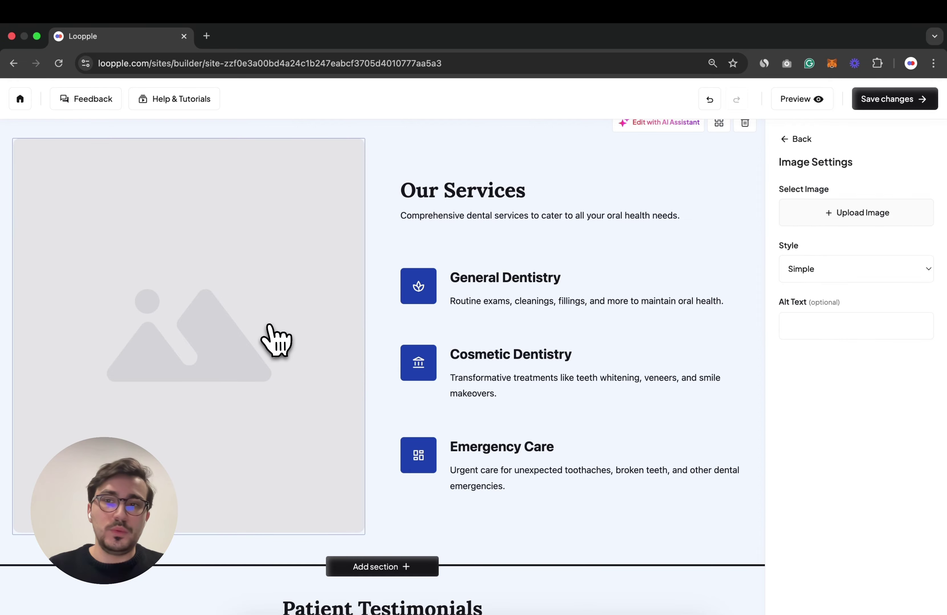
click(855, 215)
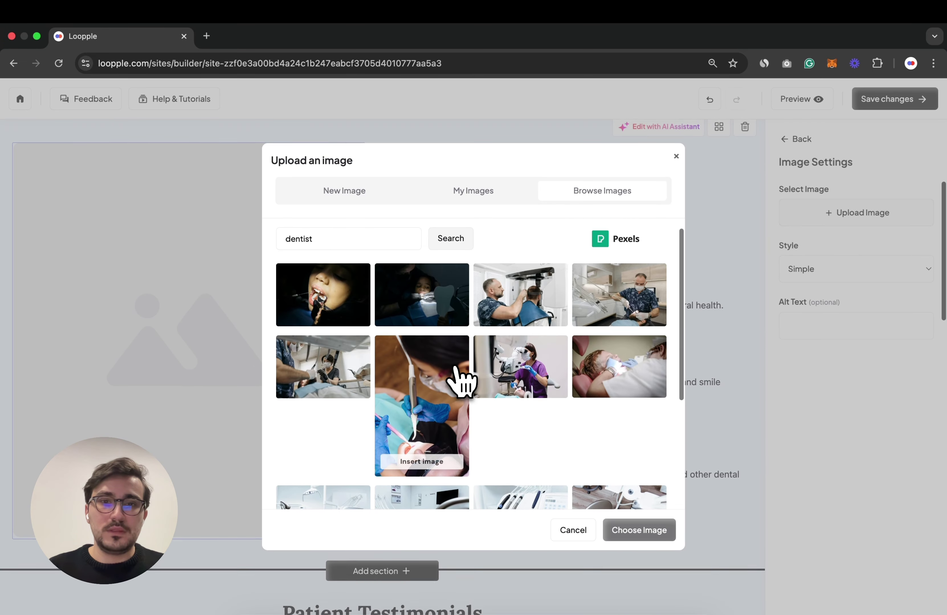
scroll(459, 378, down, 5)
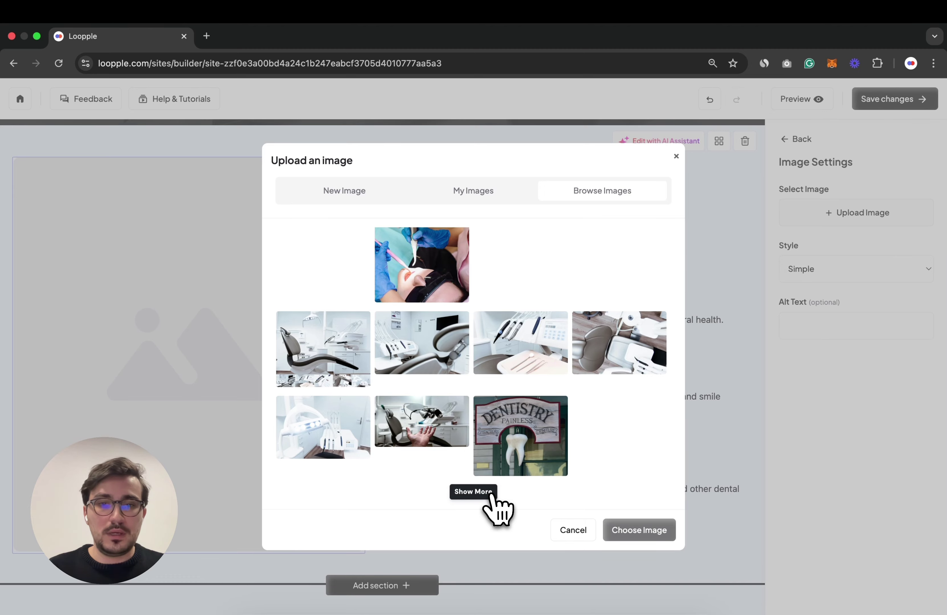
click(491, 496)
scroll(488, 387, down, 4)
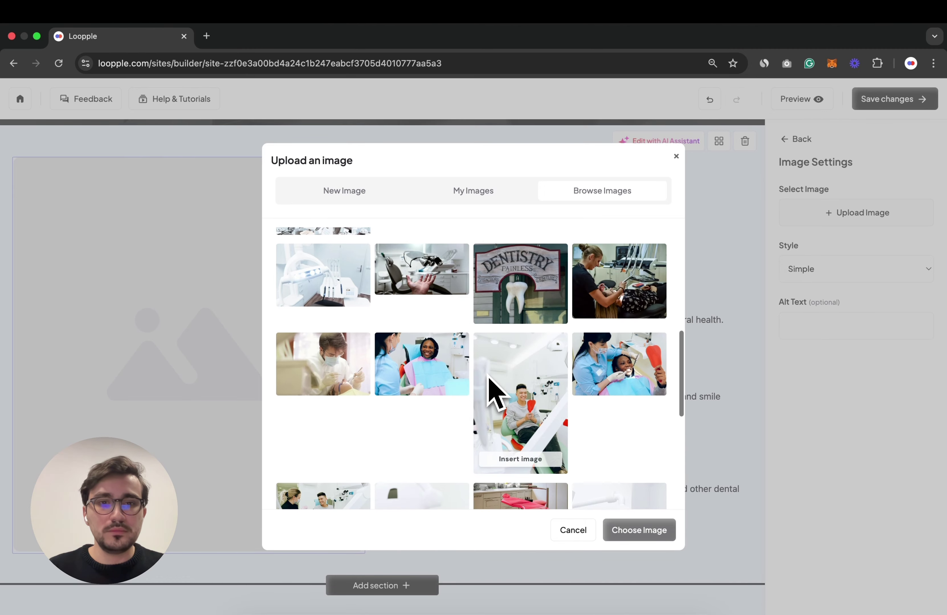
scroll(491, 383, down, 3)
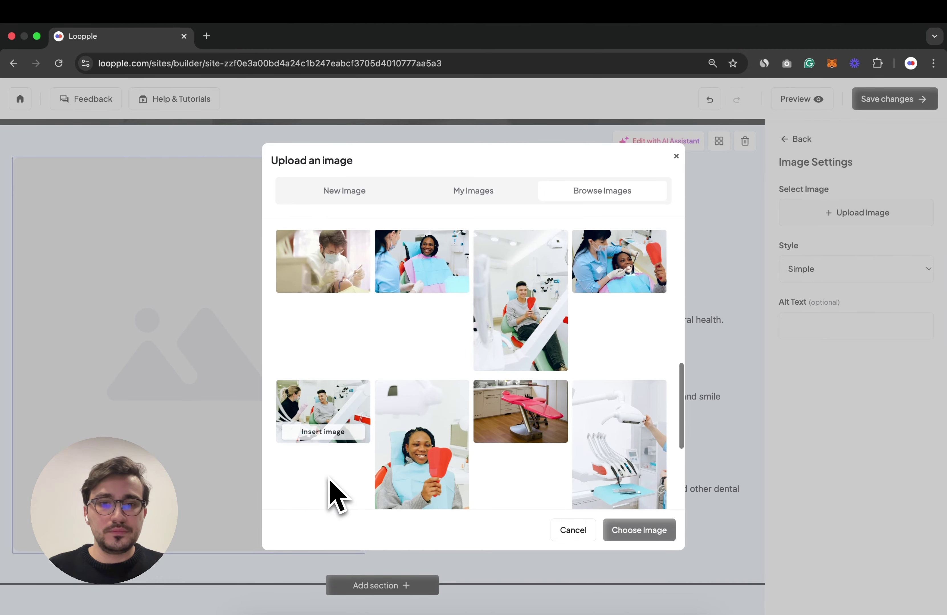
click(322, 435)
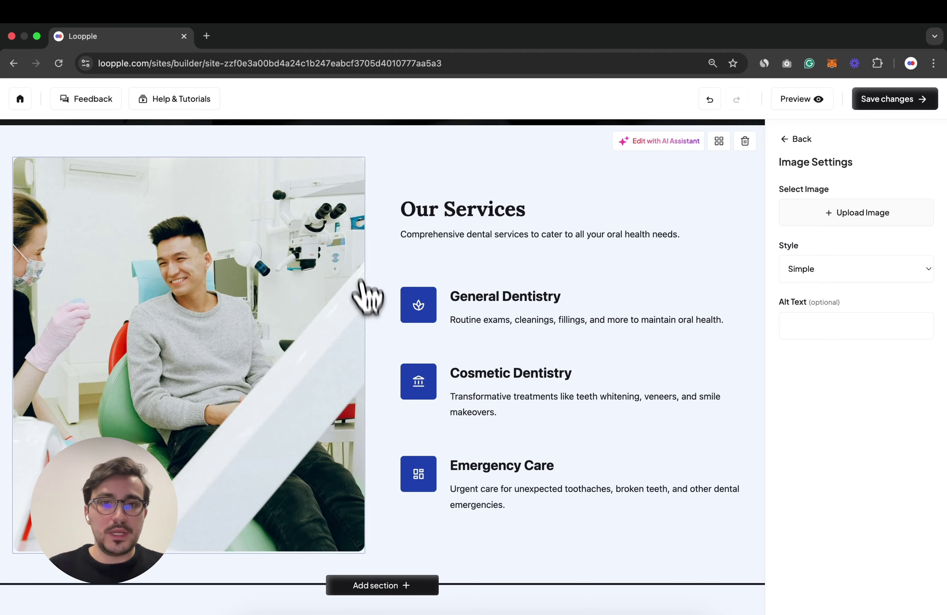
Remove the Pinterest link from the footer's social links and change the Twitter link to LinkedIn.
scroll(519, 331, down, 16)
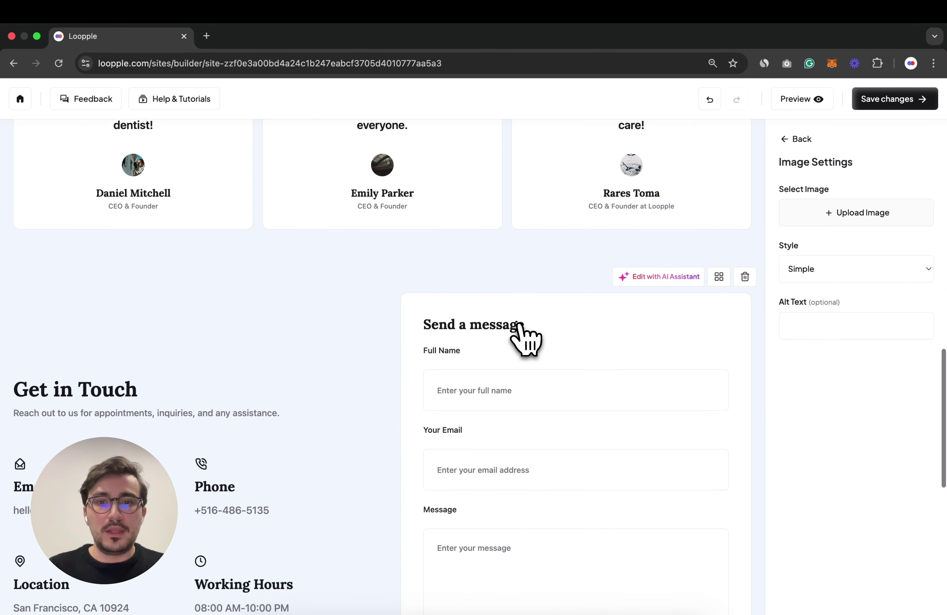
scroll(519, 325, down, 3)
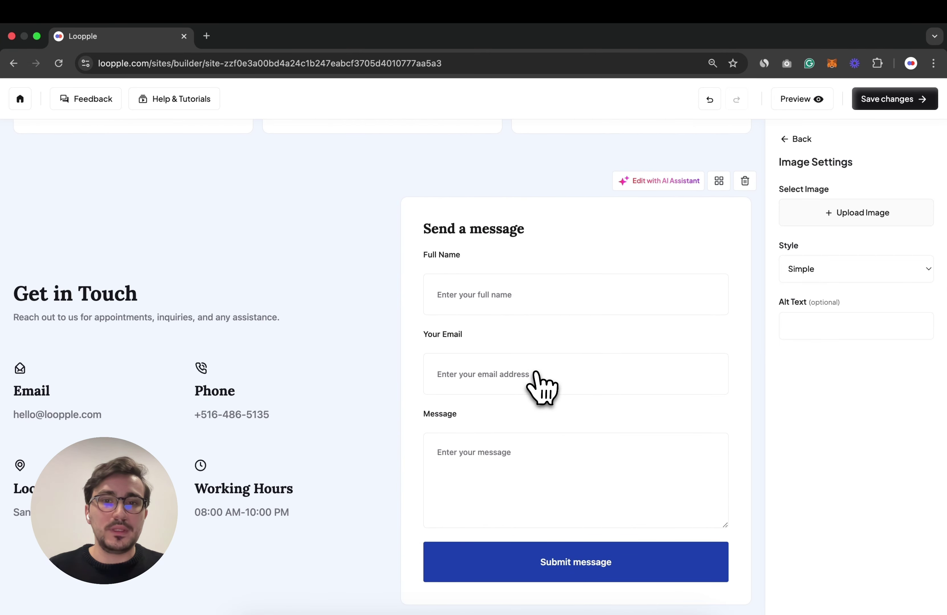
scroll(542, 388, down, 2)
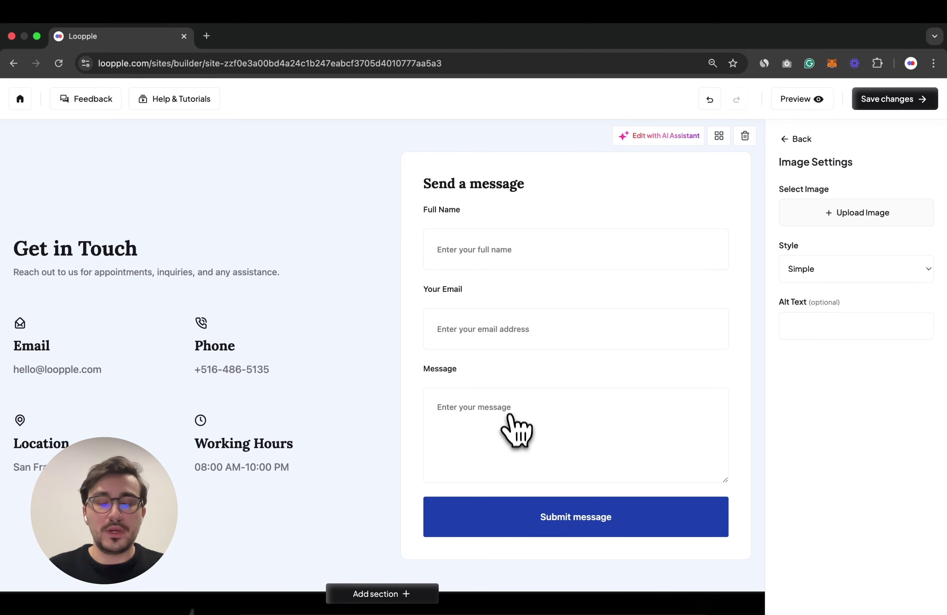
scroll(535, 358, down, 5)
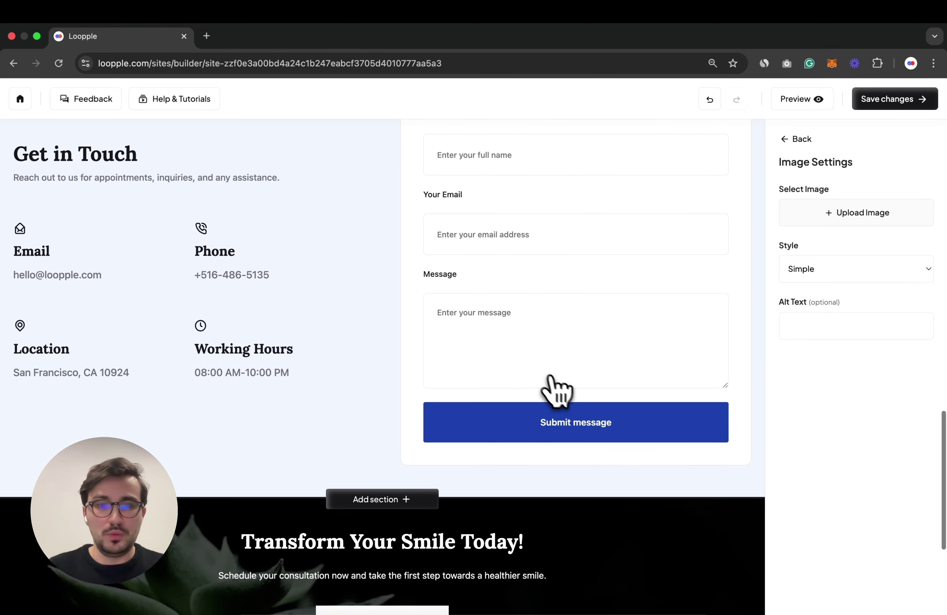
scroll(304, 424, down, 3)
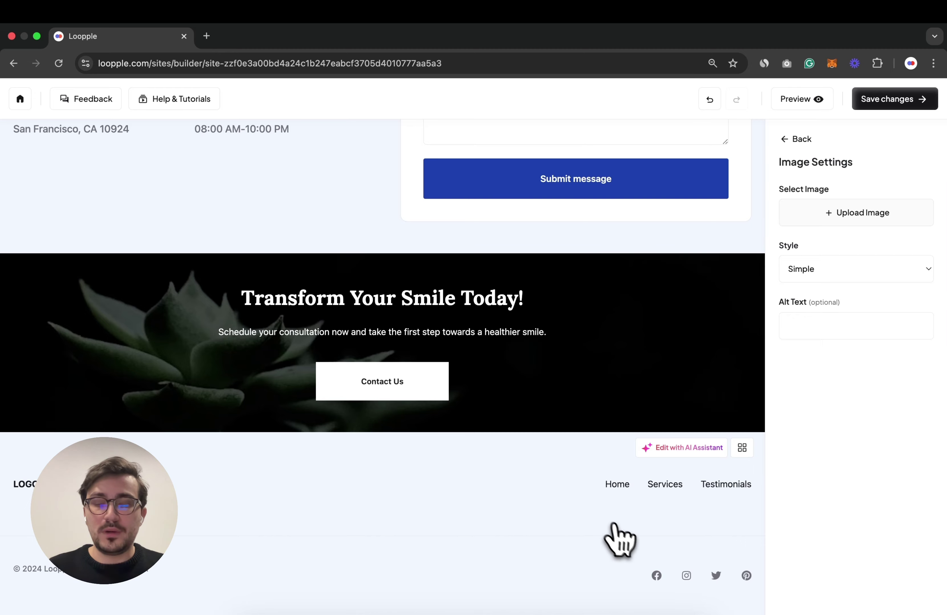
click(672, 578)
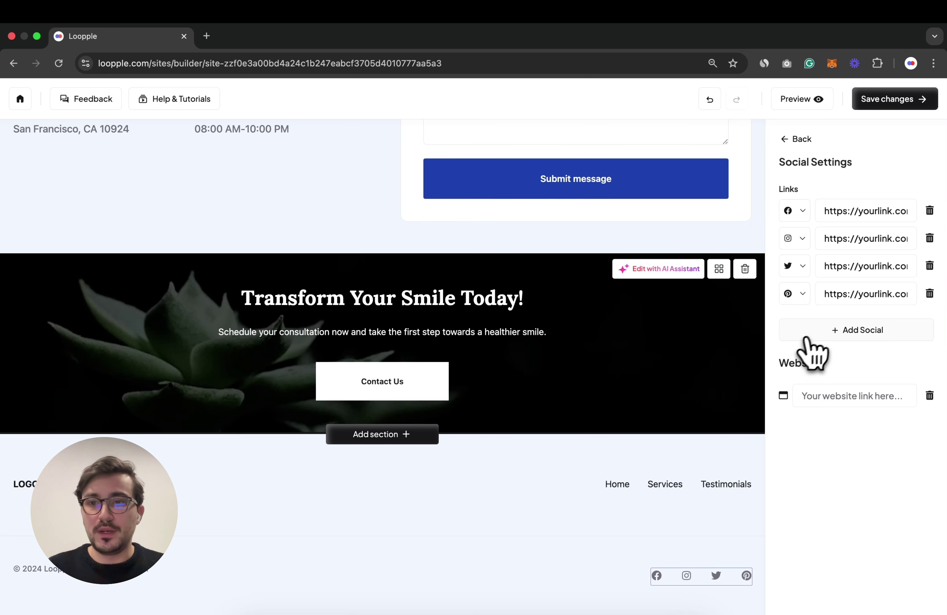
click(930, 295)
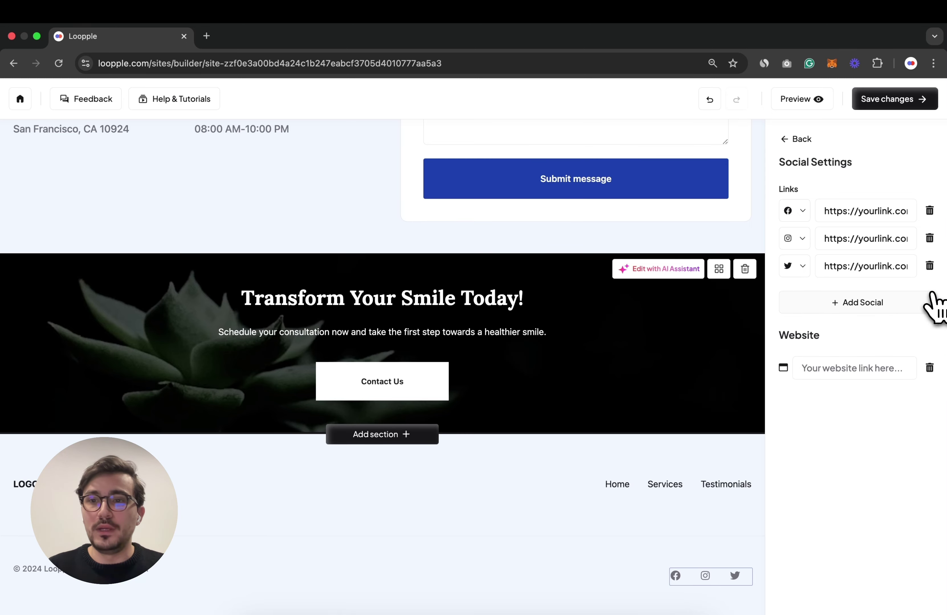
click(799, 265)
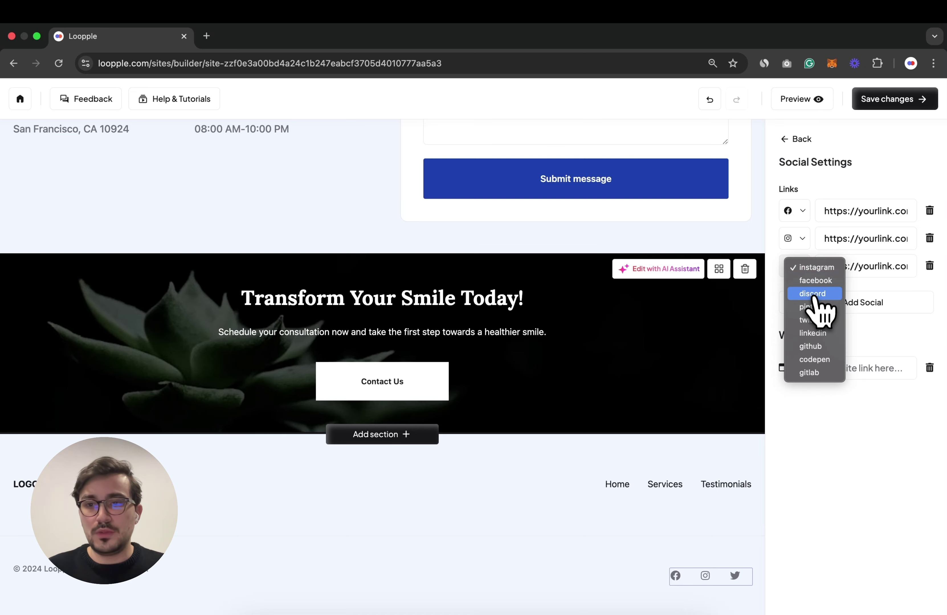
click(812, 333)
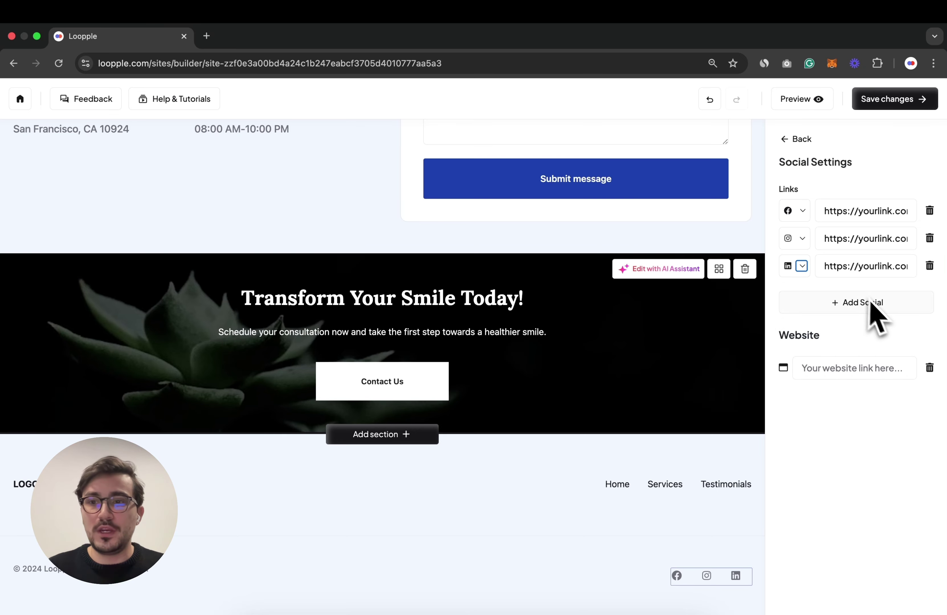
Add two more social links to the footer and delete both of them.
click(859, 315)
click(850, 331)
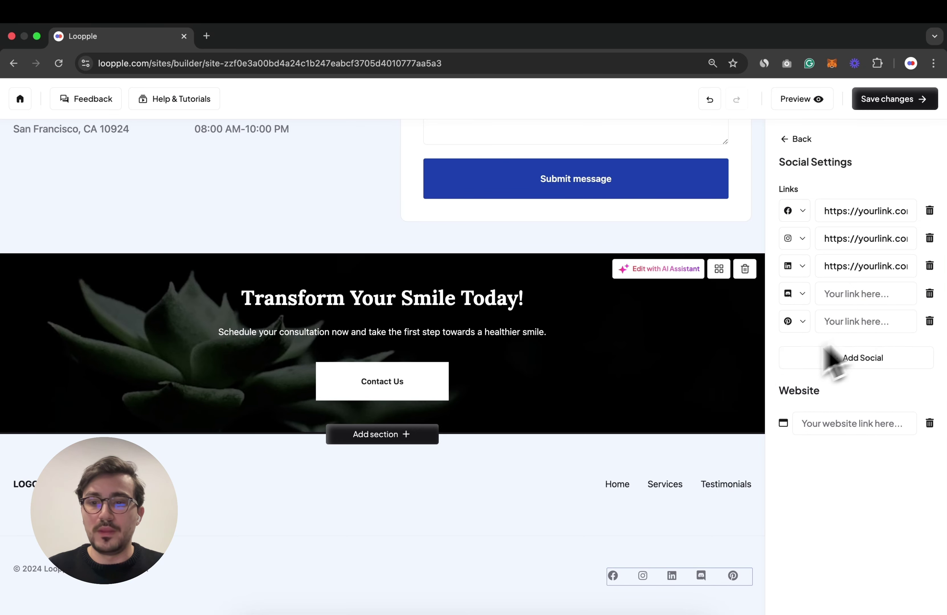
click(921, 324)
click(929, 295)
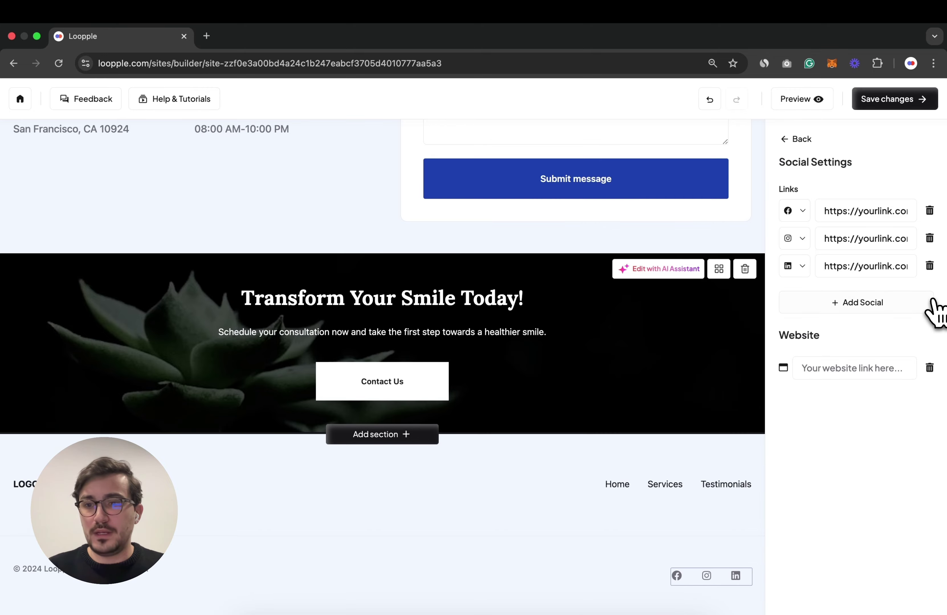
Try the Minimal website theme and look over the page with it.
scroll(570, 479, up, 12)
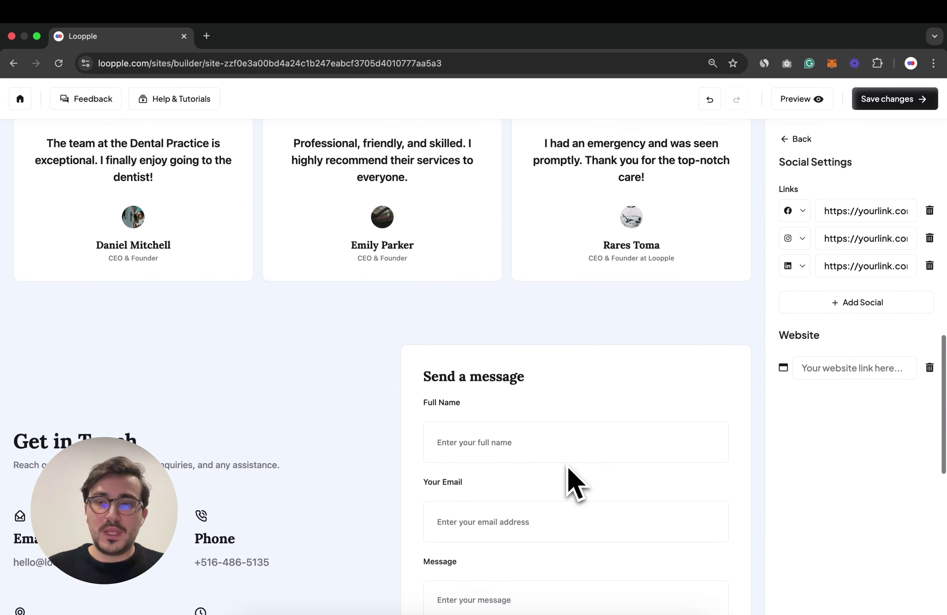
scroll(568, 468, up, 15)
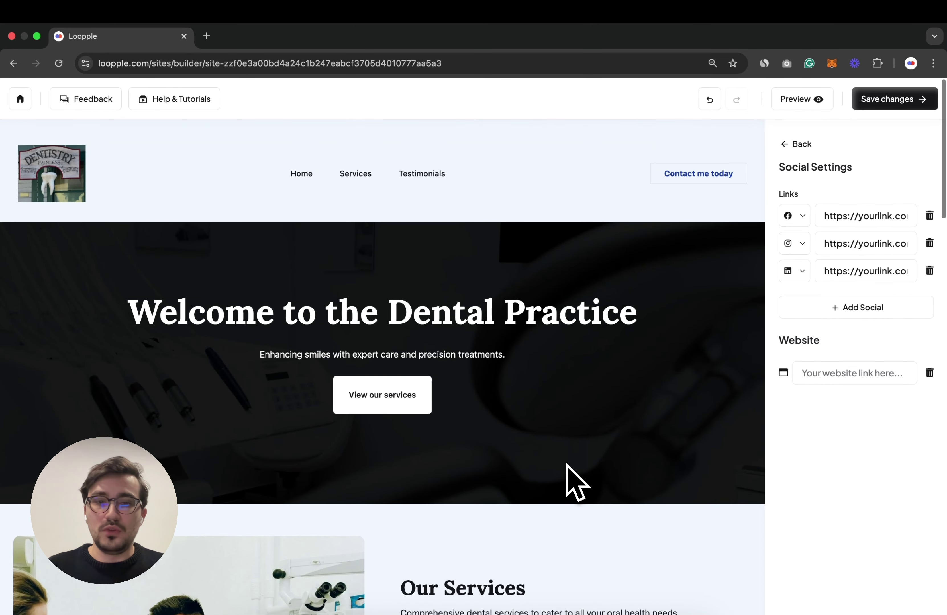
click(800, 139)
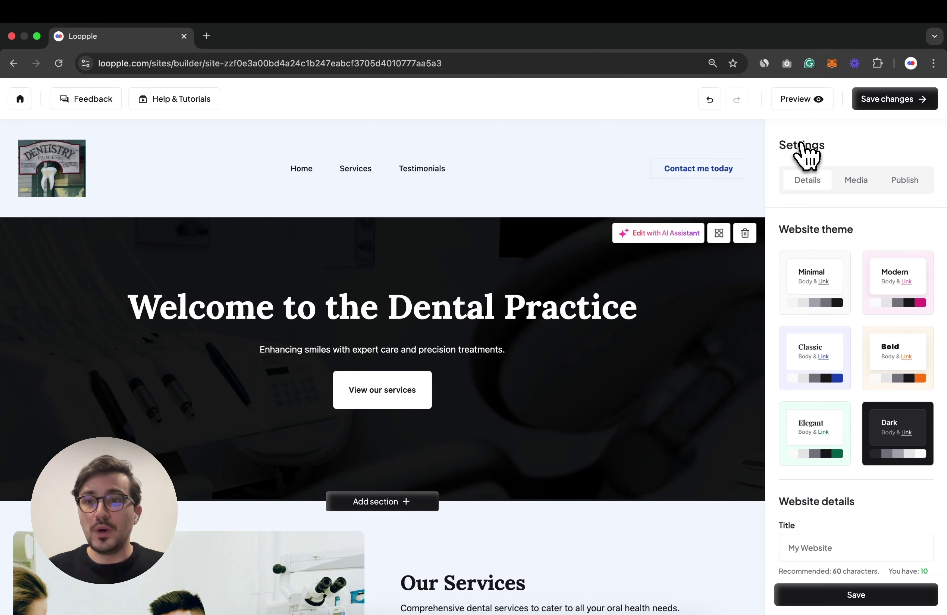
click(829, 308)
scroll(662, 391, down, 10)
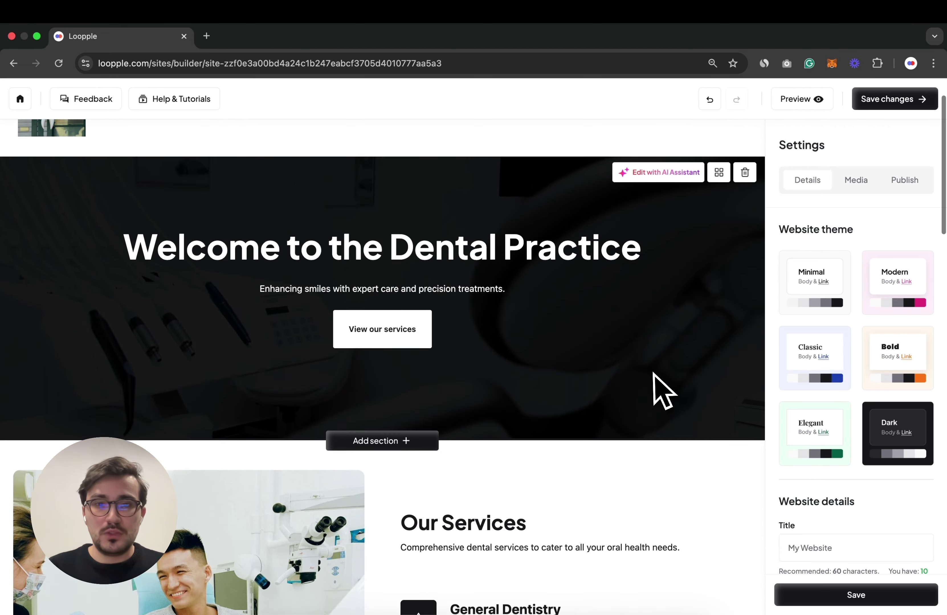
scroll(659, 391, down, 5)
scroll(655, 391, up, 15)
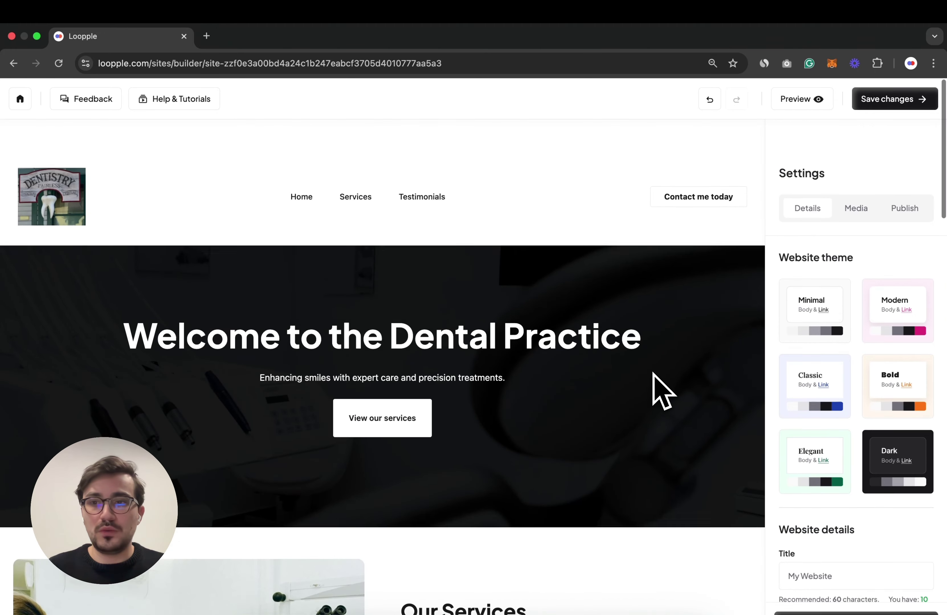
Try the Modern website theme and switch the site back to the Classic theme.
click(915, 300)
scroll(683, 402, down, 10)
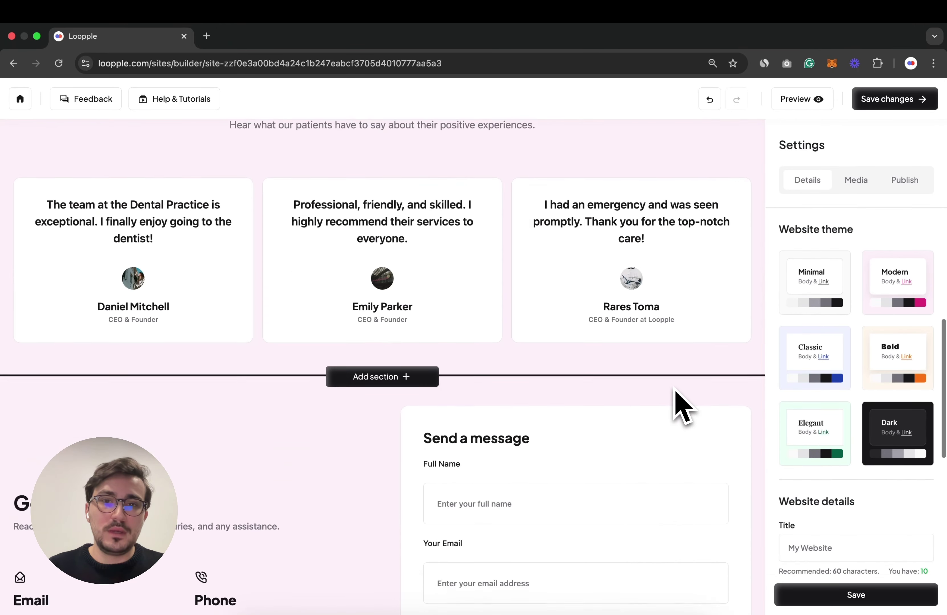
scroll(677, 406, up, 10)
click(811, 377)
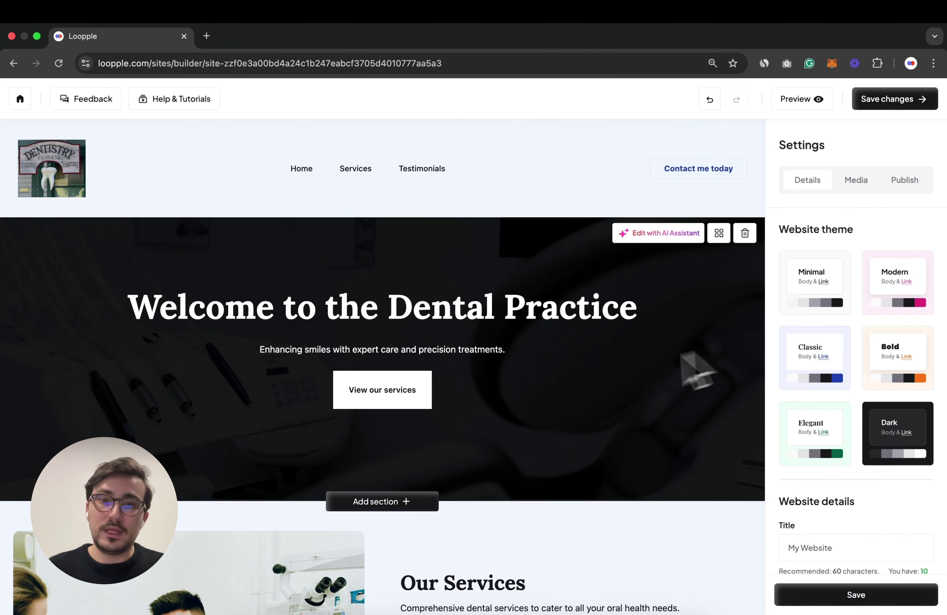
scroll(639, 400, down, 15)
scroll(586, 441, down, 5)
scroll(590, 443, up, 20)
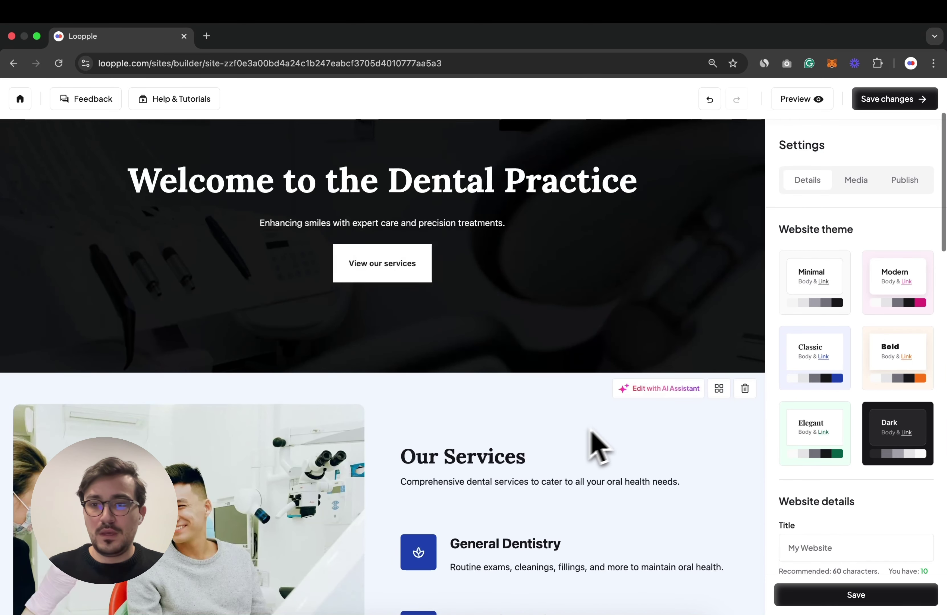
Try the Bold, Elegant and Dark website themes and restore the Classic theme.
click(892, 377)
click(833, 445)
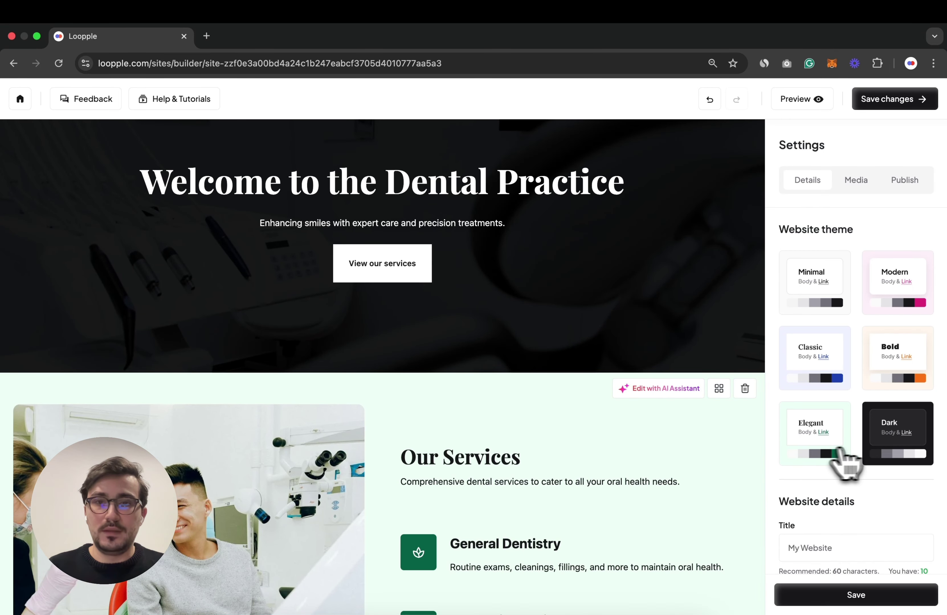
click(893, 444)
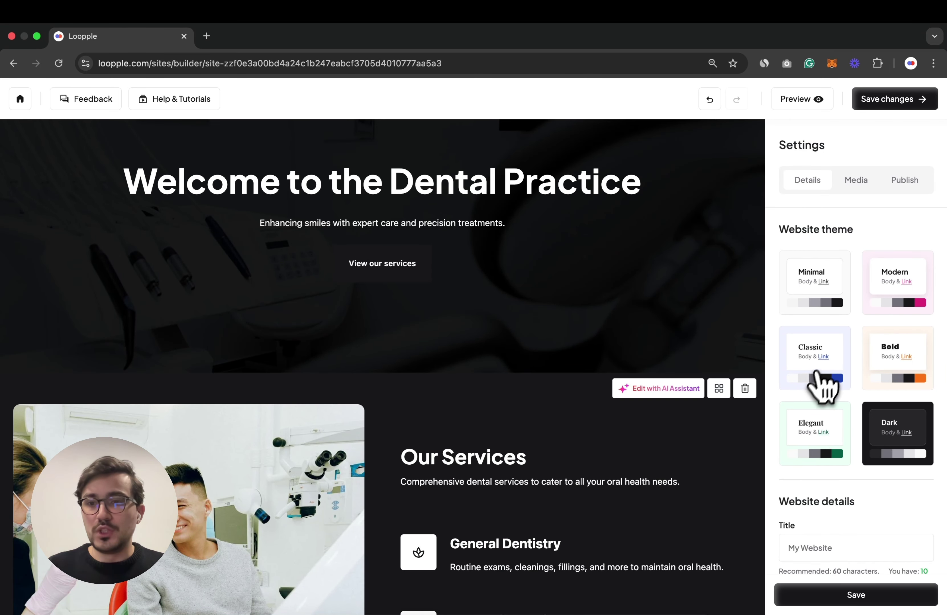
click(833, 379)
scroll(443, 338, up, 5)
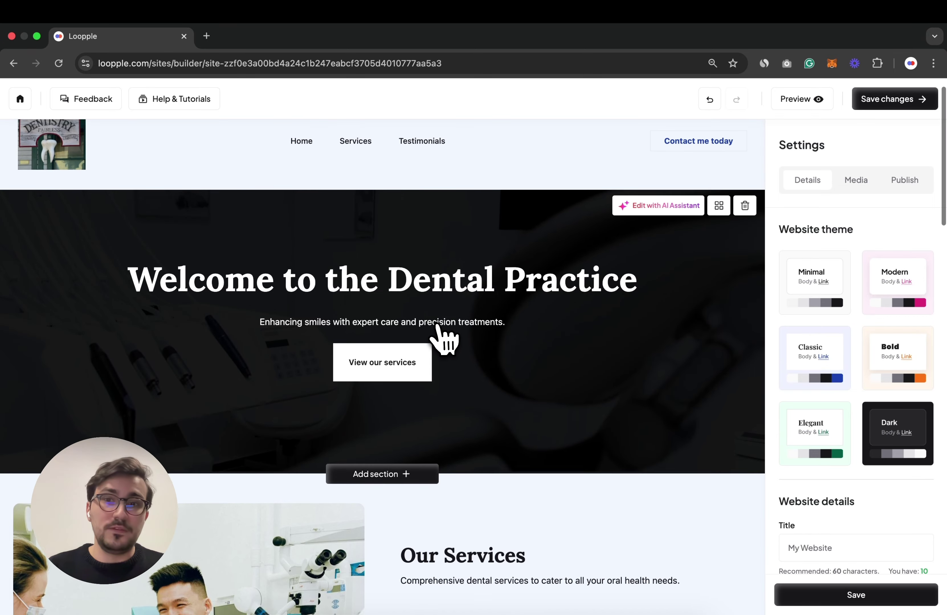
Add a Statistics 02 section between Our Services and Patient Testimonials and look over the page once its content is generated.
scroll(494, 387, down, 15)
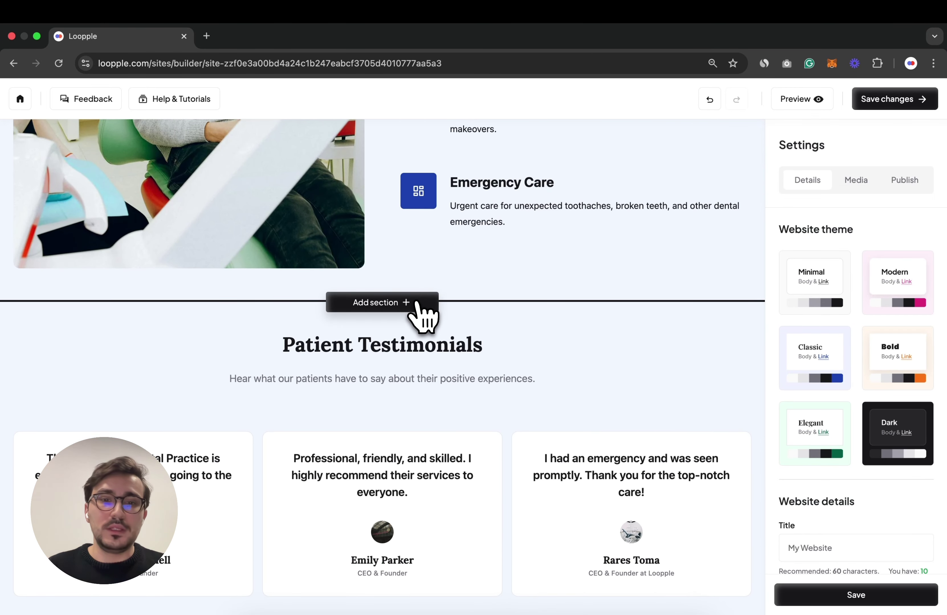
click(415, 305)
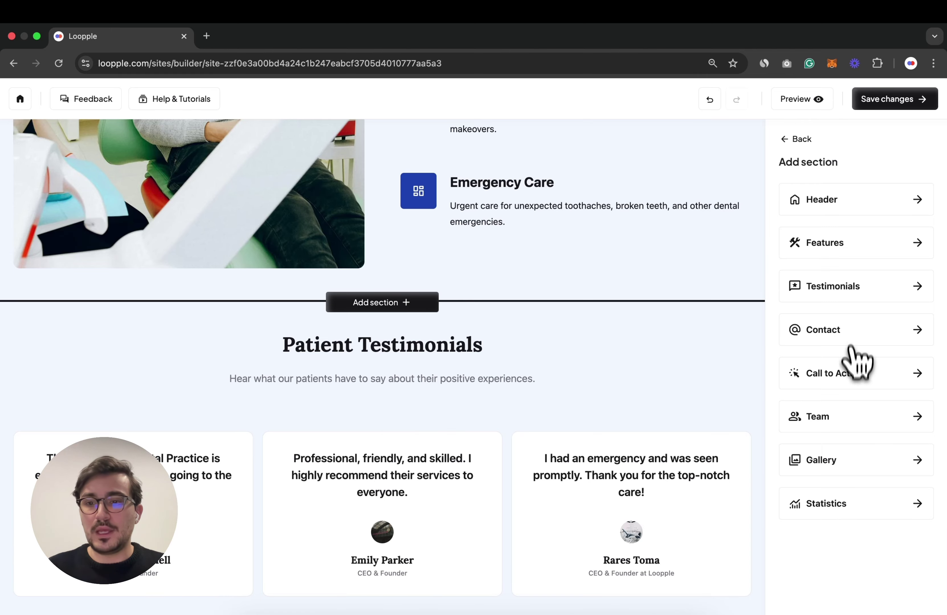
click(844, 520)
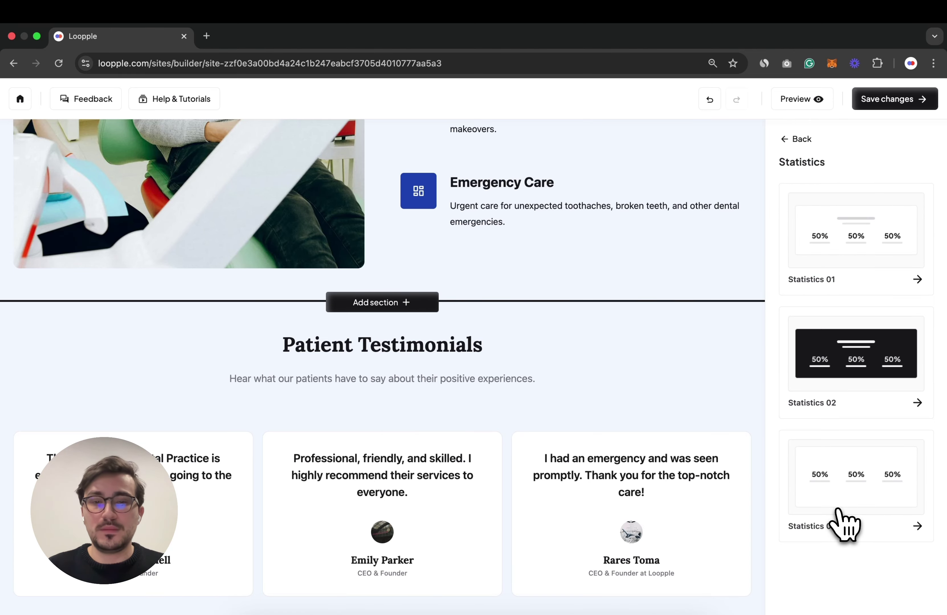
click(850, 386)
scroll(599, 363, down, 1)
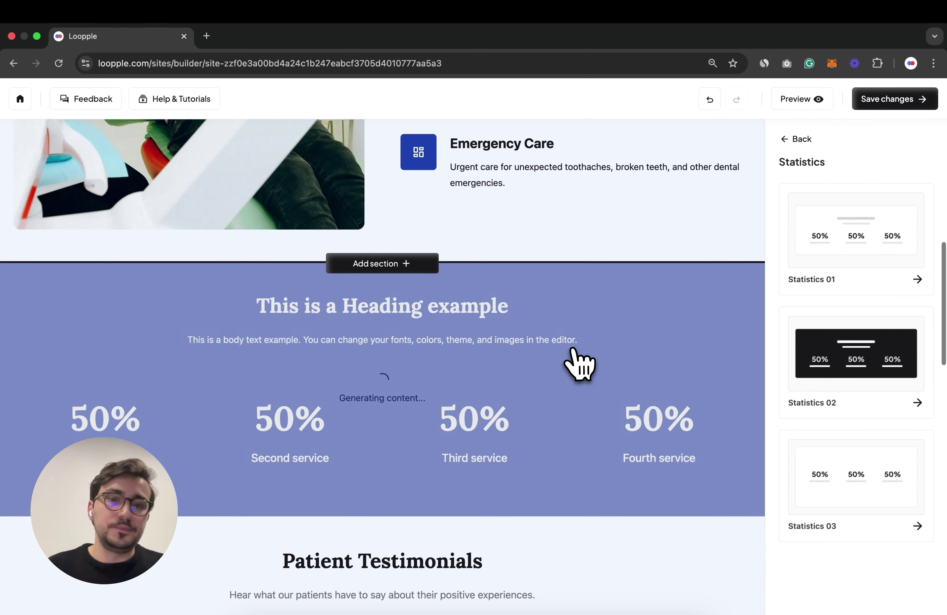
scroll(576, 364, down, 1)
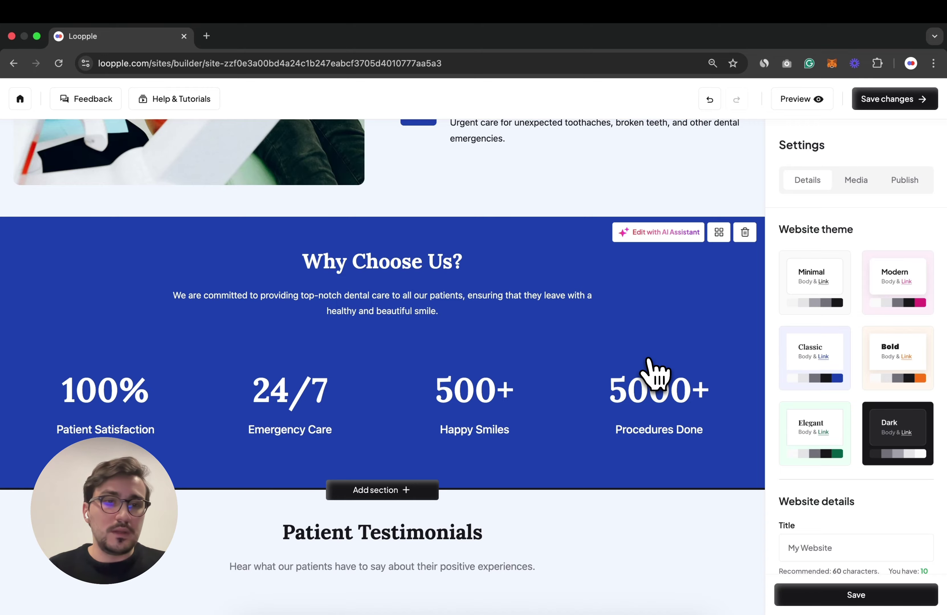
scroll(655, 374, down, 3)
scroll(655, 374, up, 10)
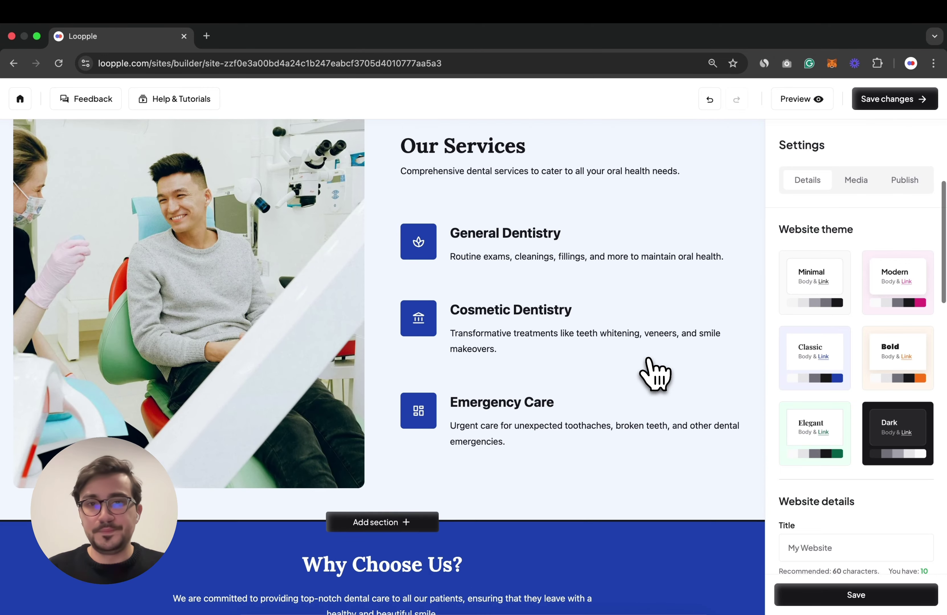
scroll(655, 373, up, 10)
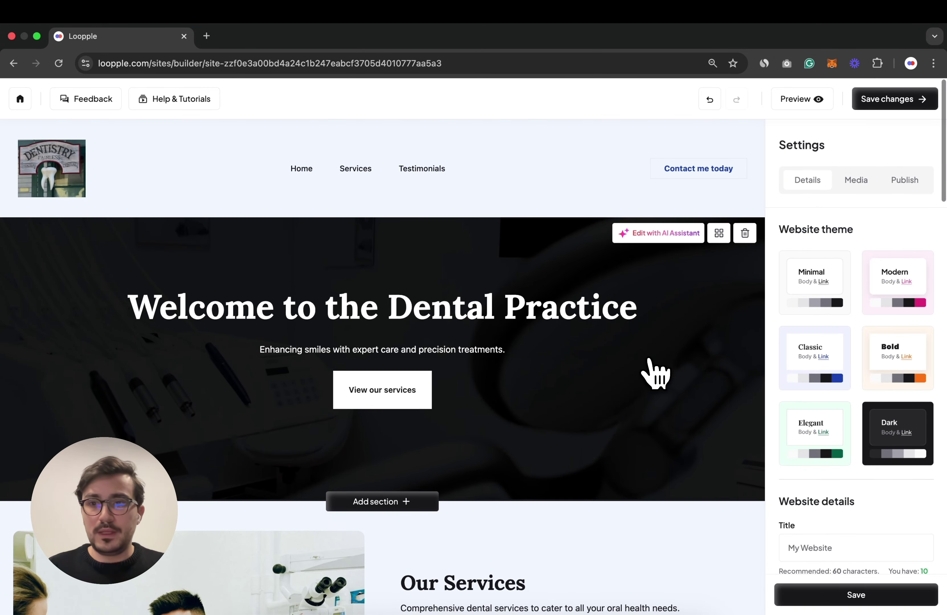
Undo the addition of the Why Choose Us statistics section and redo it.
scroll(655, 374, down, 10)
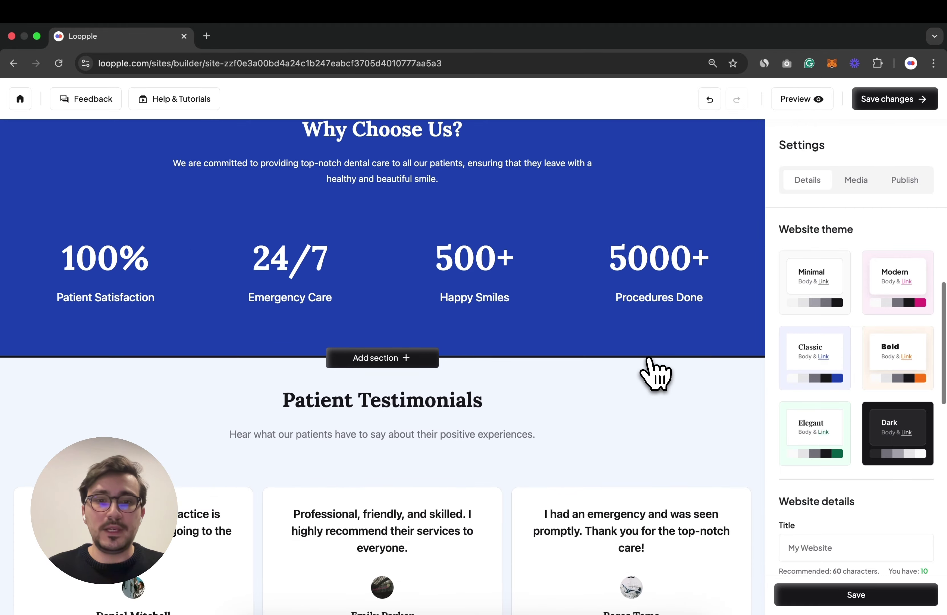
scroll(655, 373, down, 8)
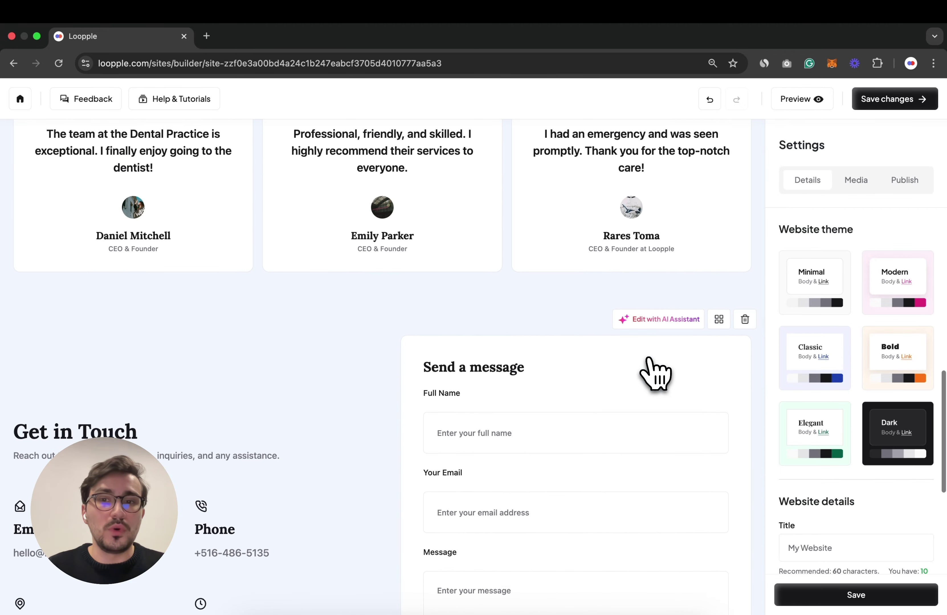
scroll(655, 374, up, 8)
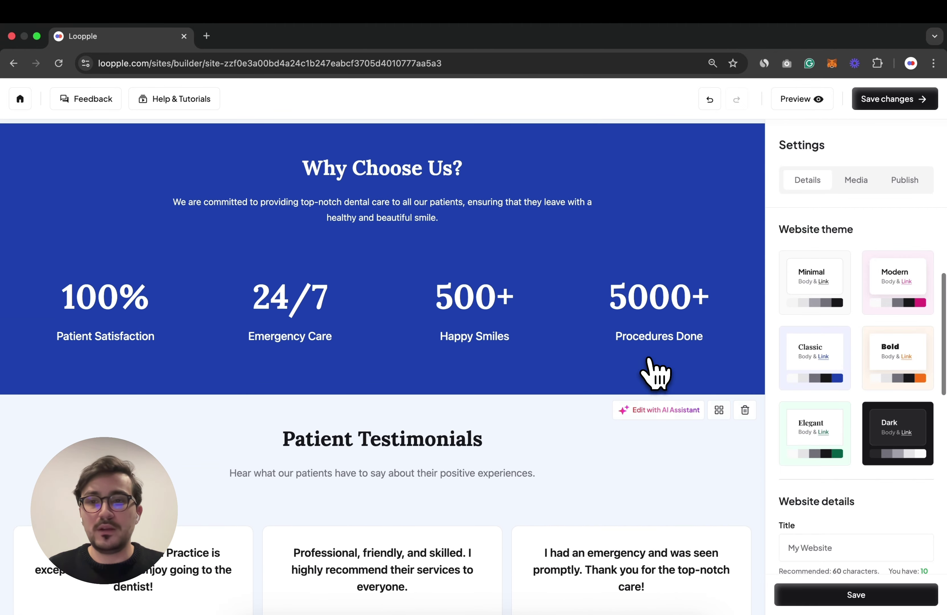
scroll(656, 373, up, 5)
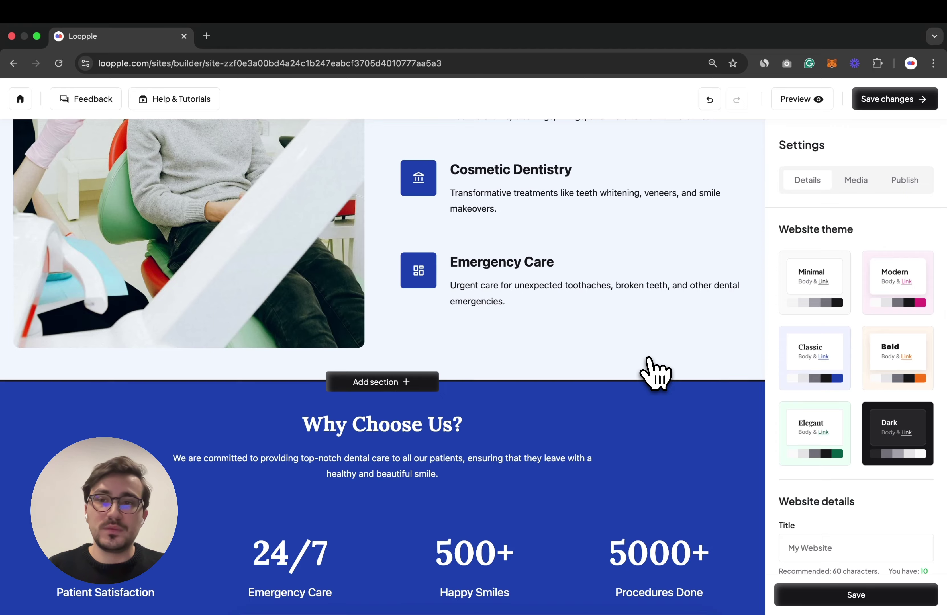
click(713, 104)
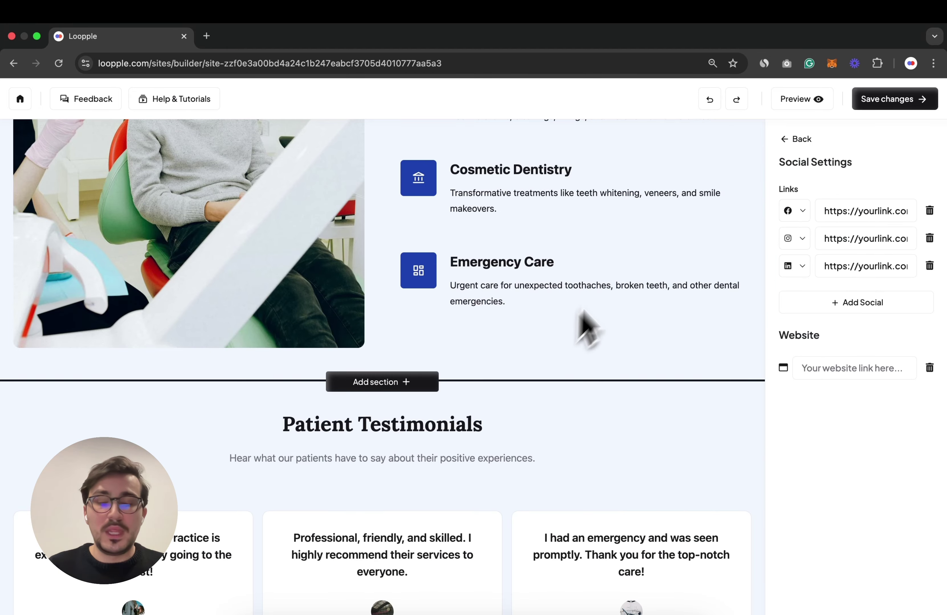
scroll(617, 275, up, 8)
scroll(619, 279, down, 10)
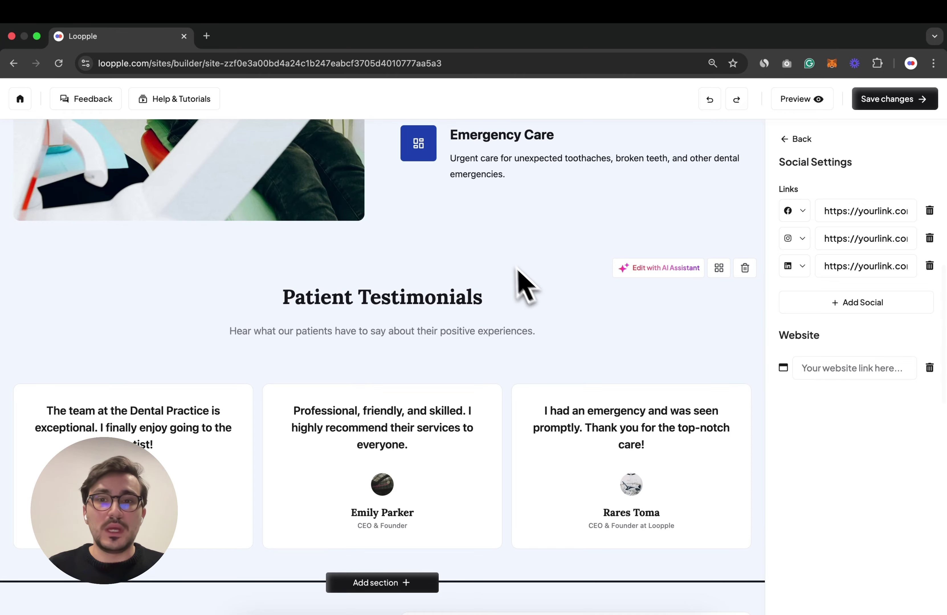
click(732, 107)
Ask the AI Assistant for the Why Choose Us section: "I want this section to have 6 numbers instead of 4".
scroll(559, 307, down, 10)
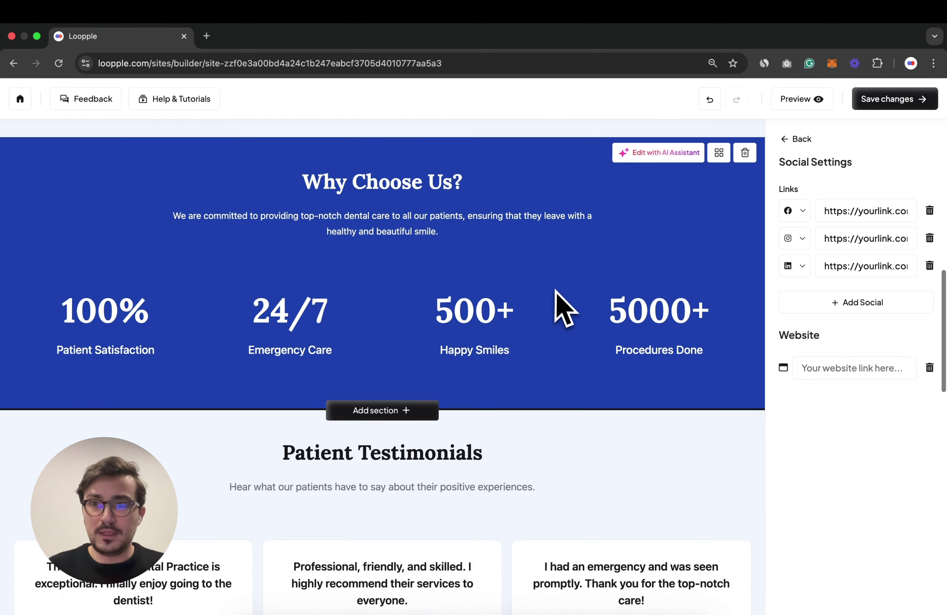
scroll(564, 309, down, 6)
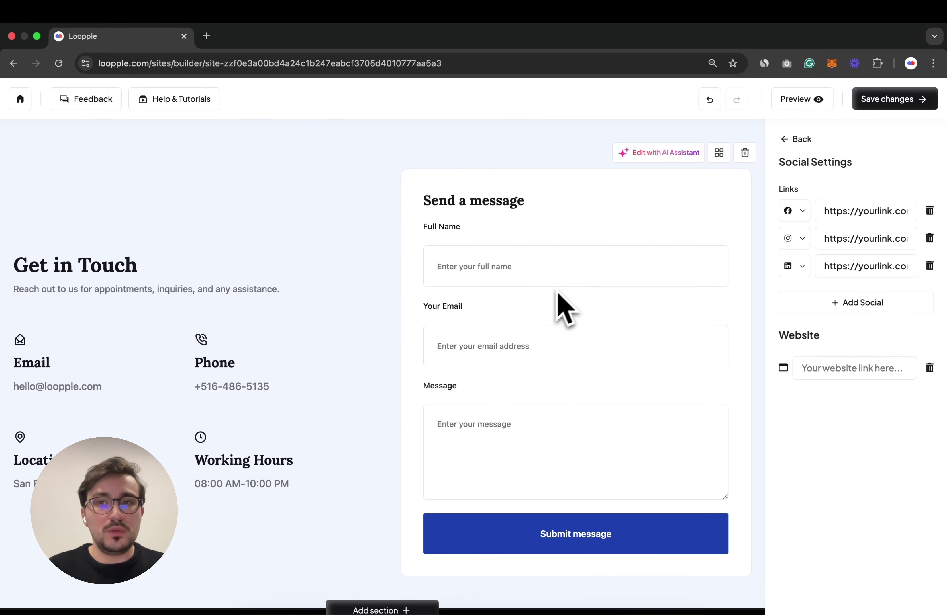
scroll(614, 308, down, 3)
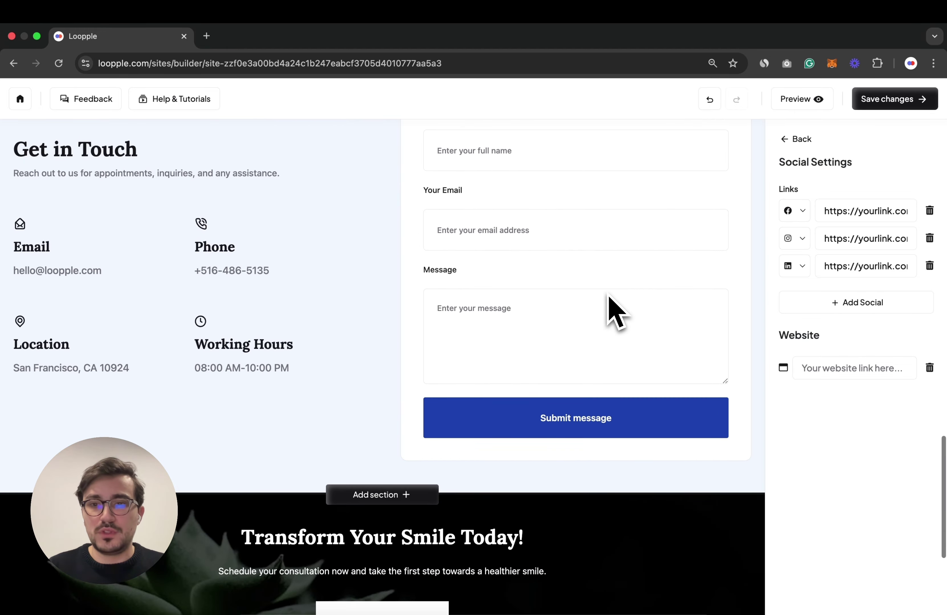
scroll(608, 296, down, 6)
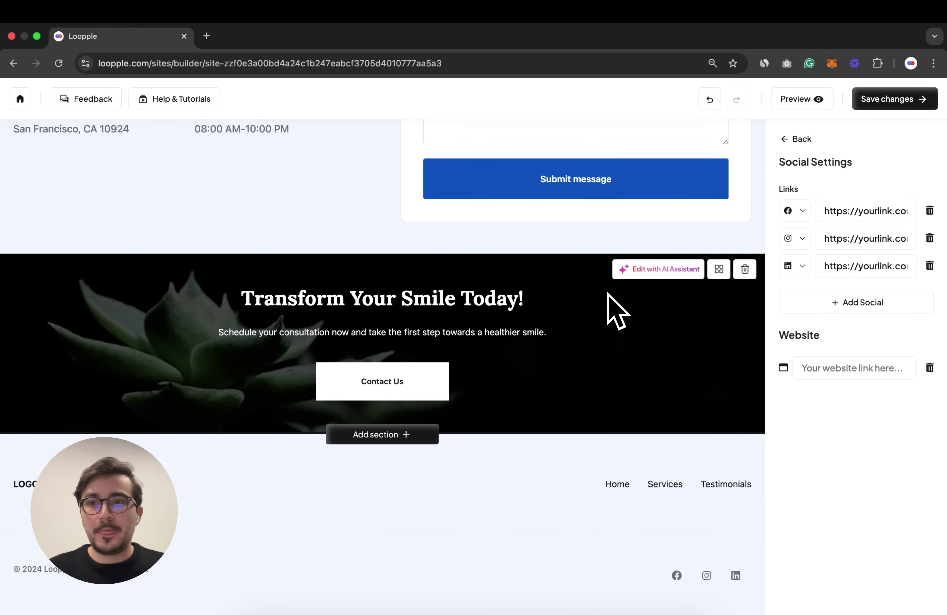
scroll(608, 296, up, 15)
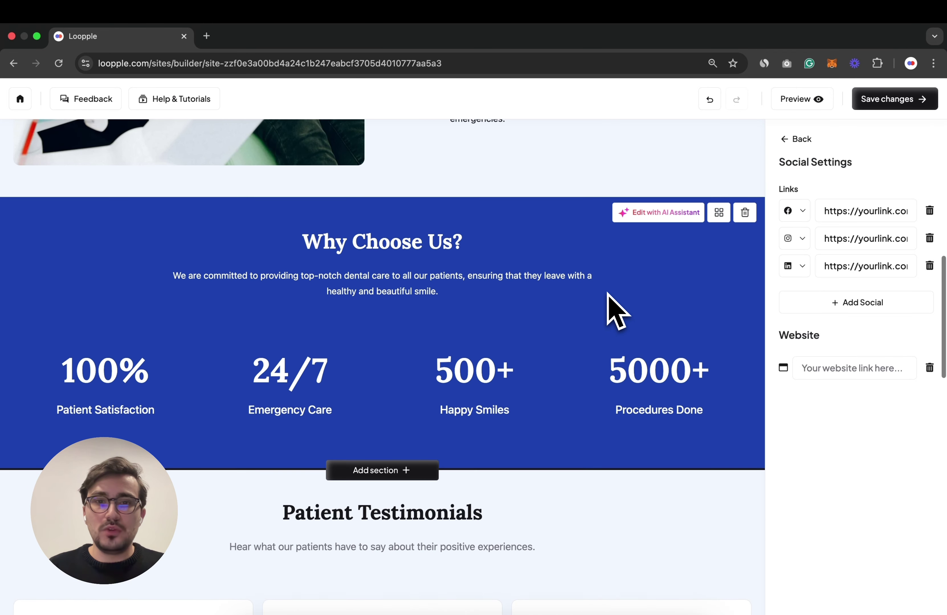
click(656, 241)
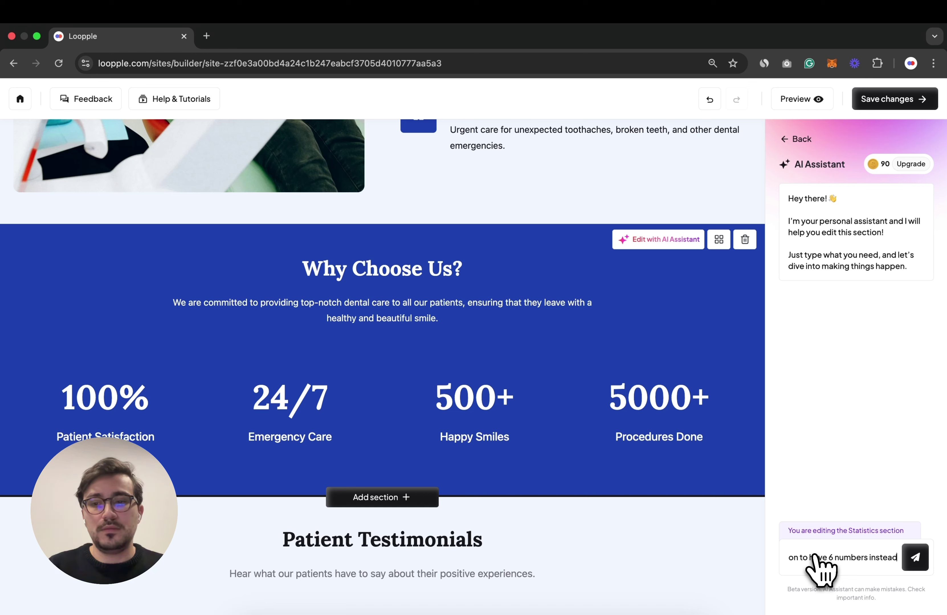
click(915, 560)
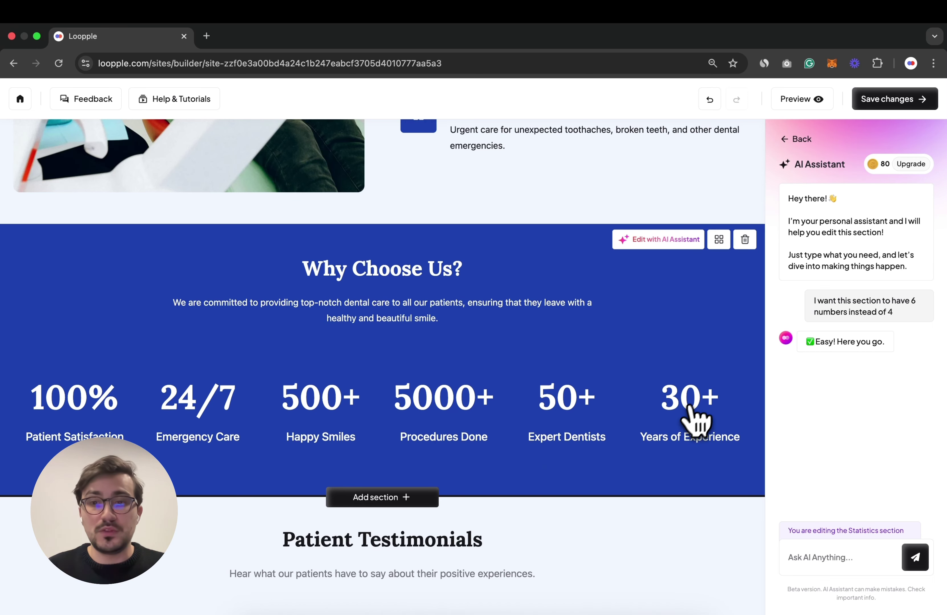
Look over the edited page and preview the website in the desktop layout, checking its sections down to the closing call to action.
scroll(567, 437, down, 3)
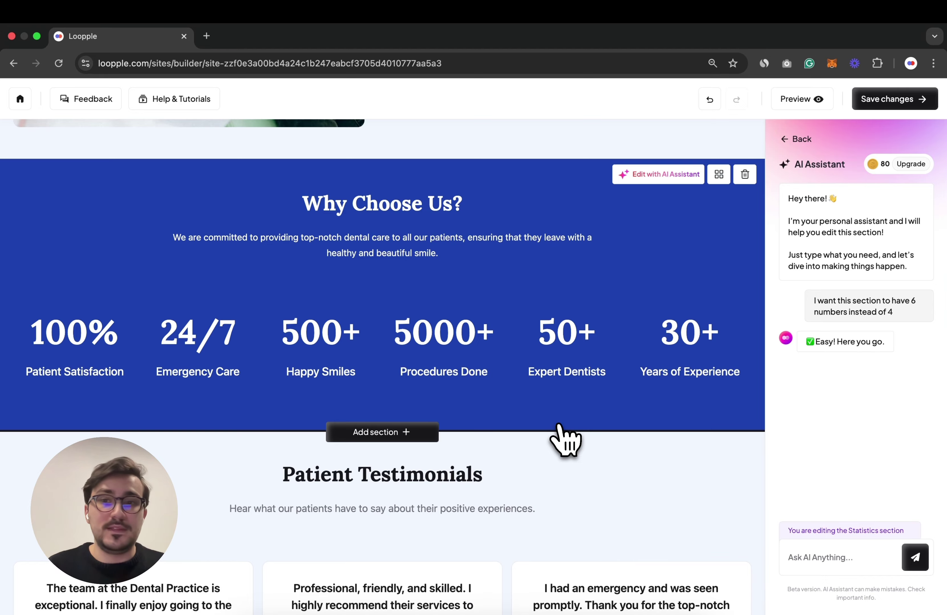
scroll(561, 430, down, 12)
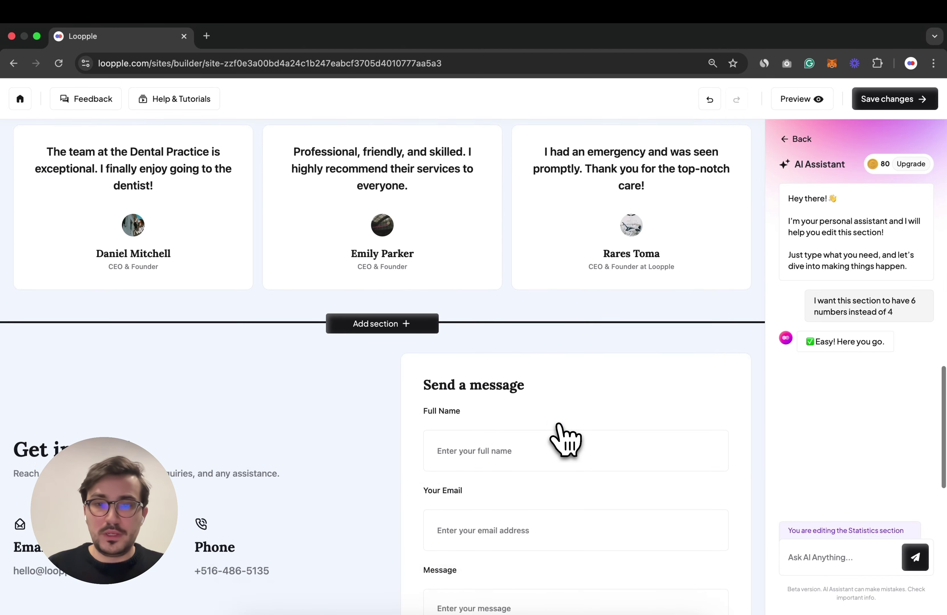
scroll(645, 315, up, 10)
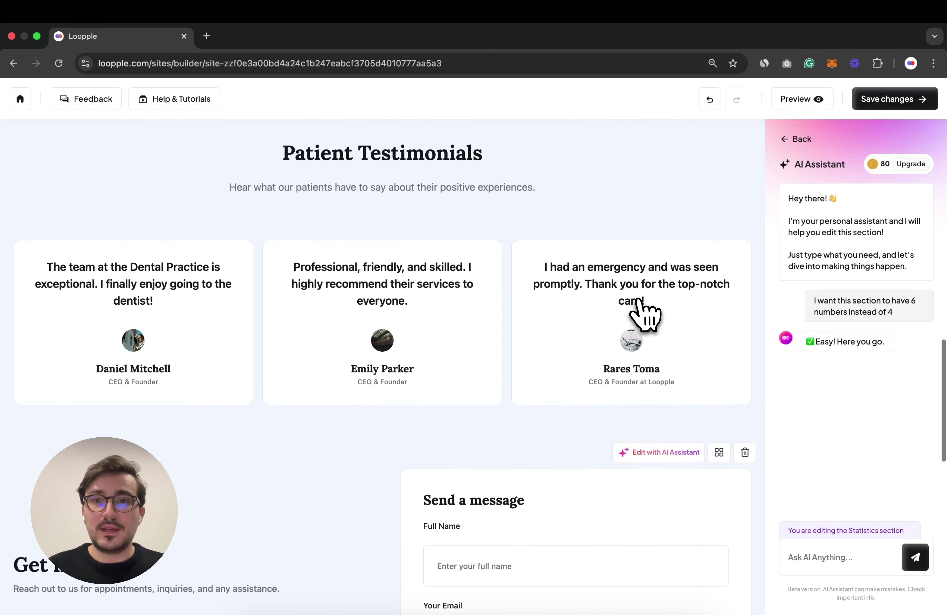
scroll(645, 315, up, 5)
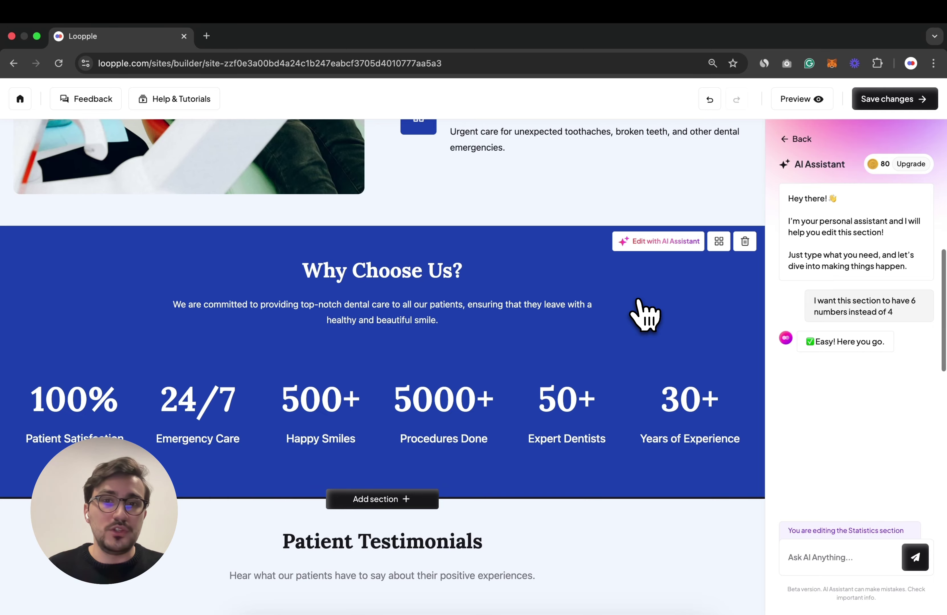
scroll(645, 316, up, 9)
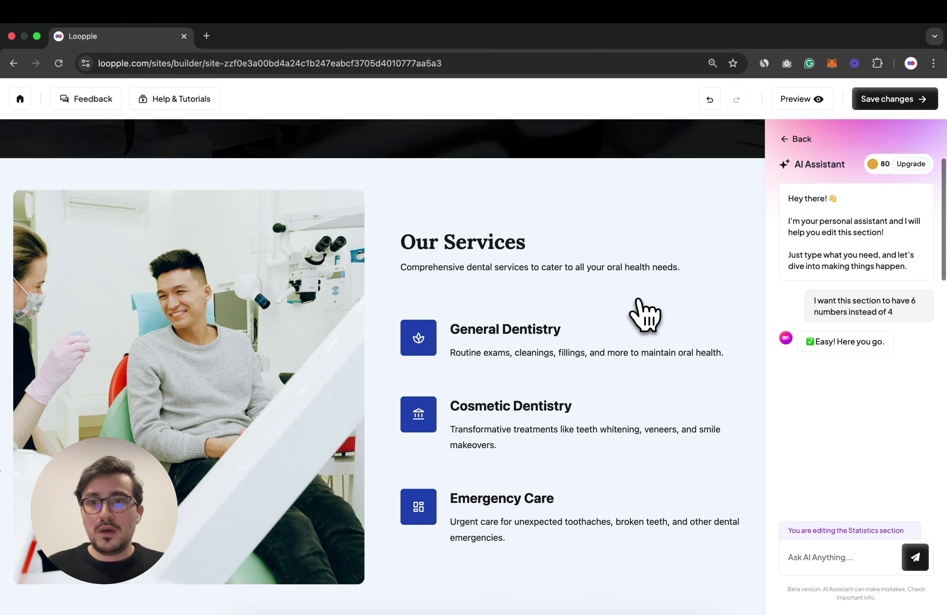
scroll(640, 304, up, 5)
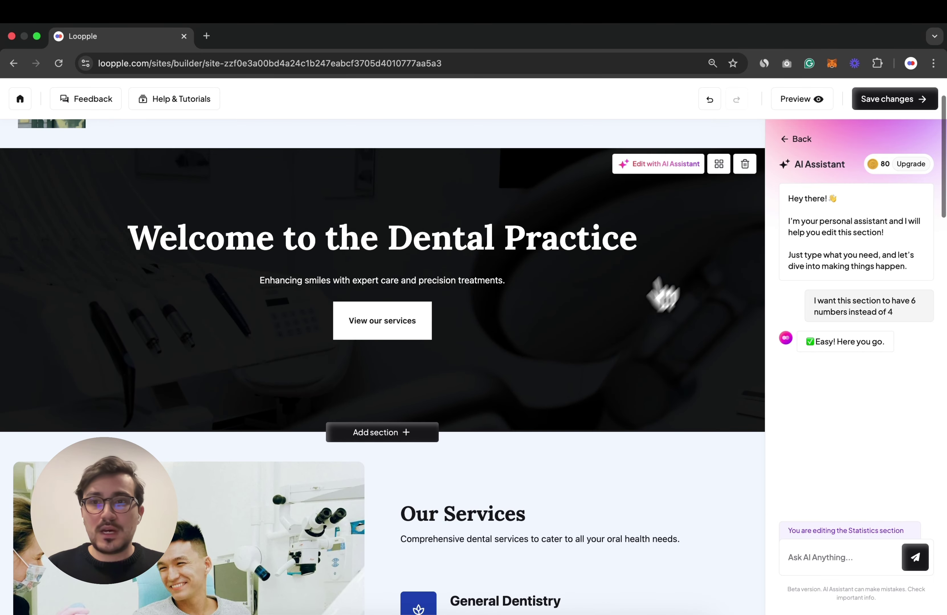
scroll(699, 260, up, 2)
click(794, 100)
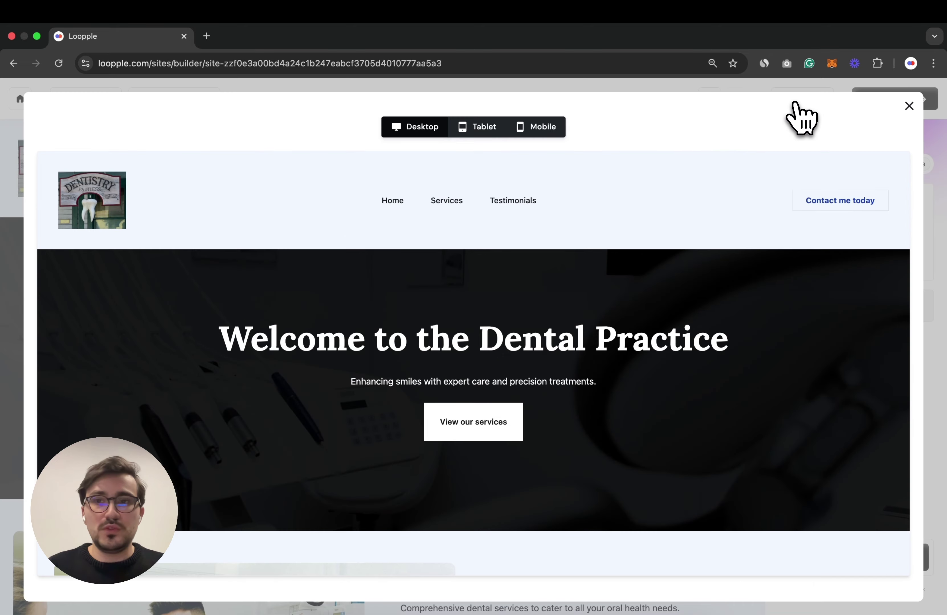
scroll(479, 260, down, 20)
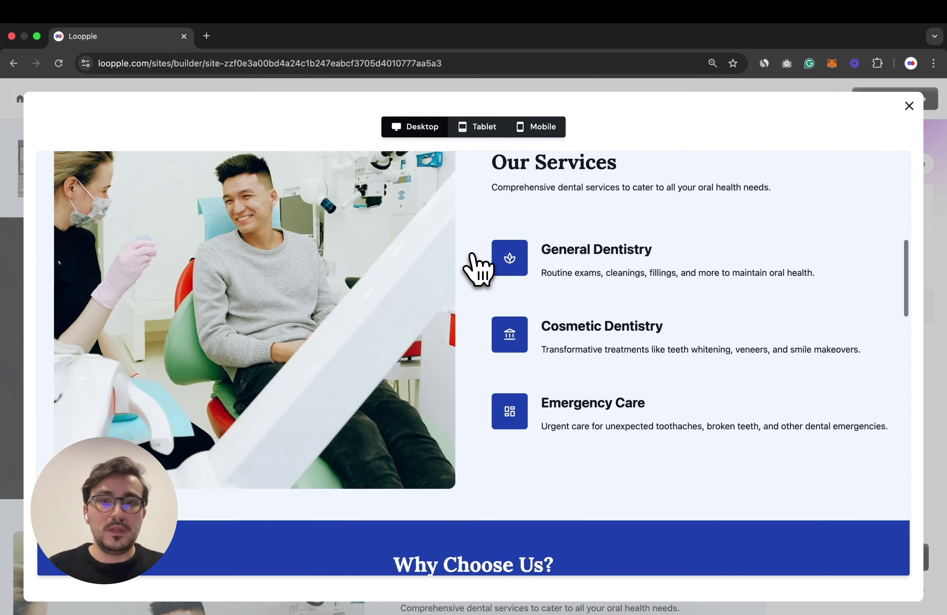
scroll(479, 271, down, 6)
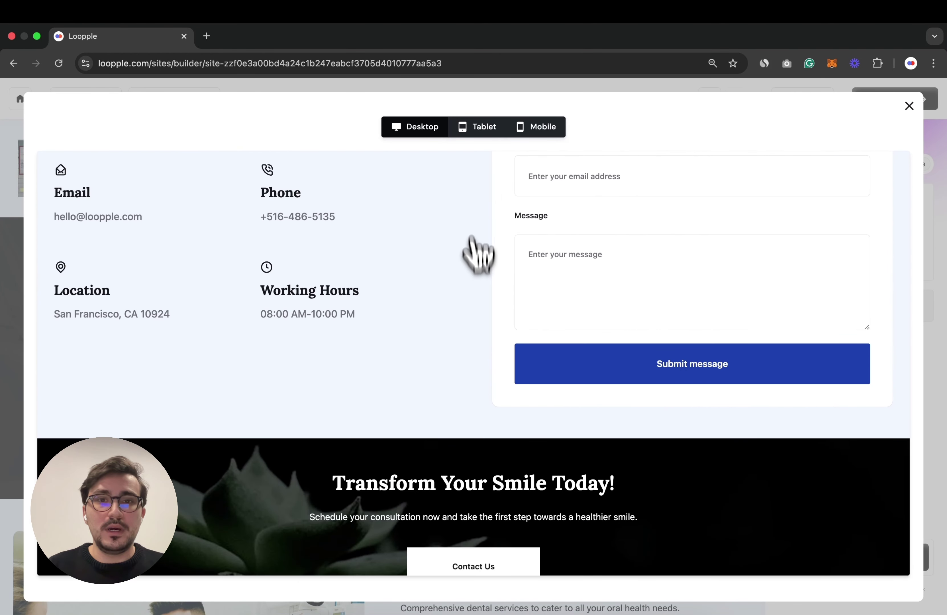
Switch the preview to the tablet and mobile layouts, look through the mobile page and close the preview.
click(476, 128)
click(535, 127)
scroll(519, 340, down, 20)
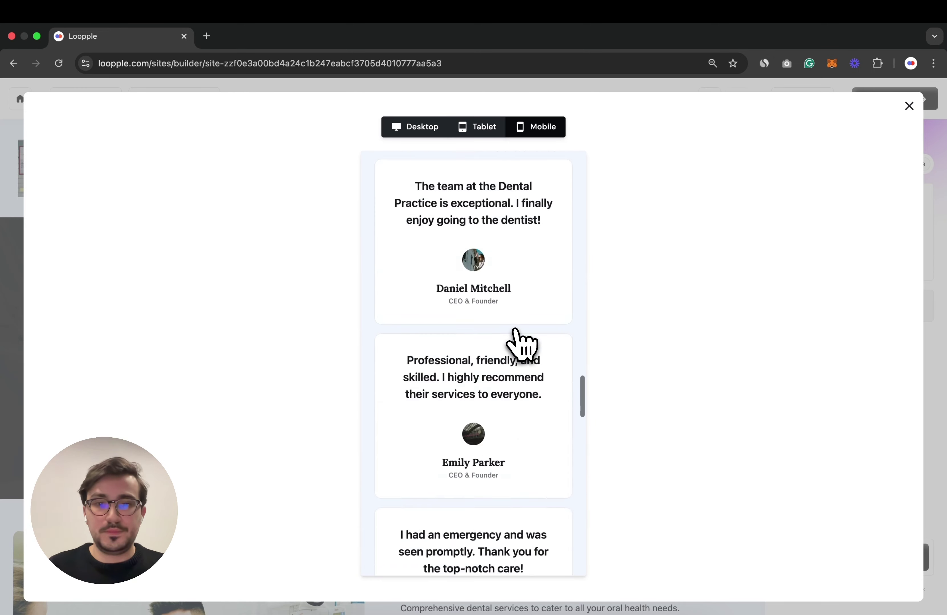
scroll(515, 332, up, 20)
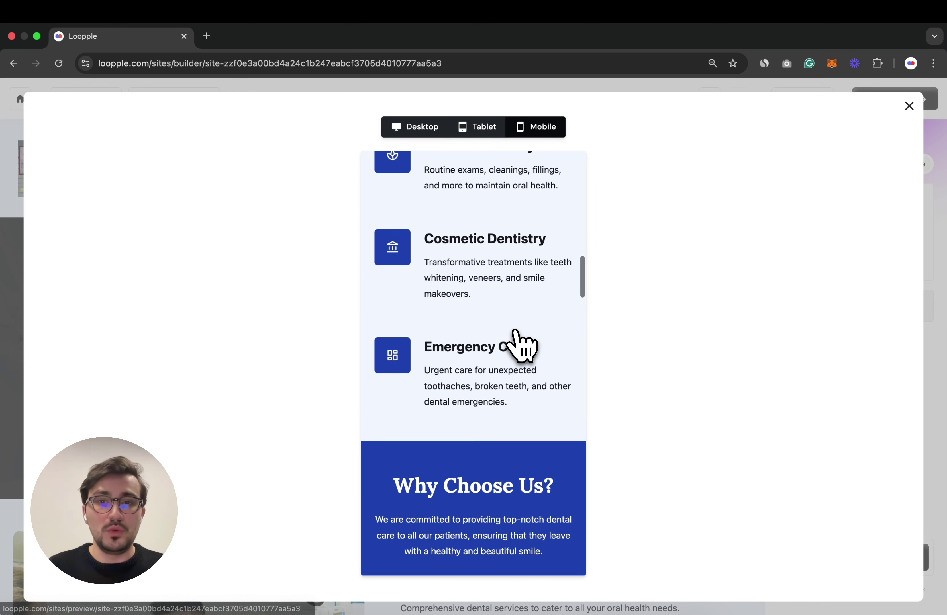
scroll(521, 347, down, 15)
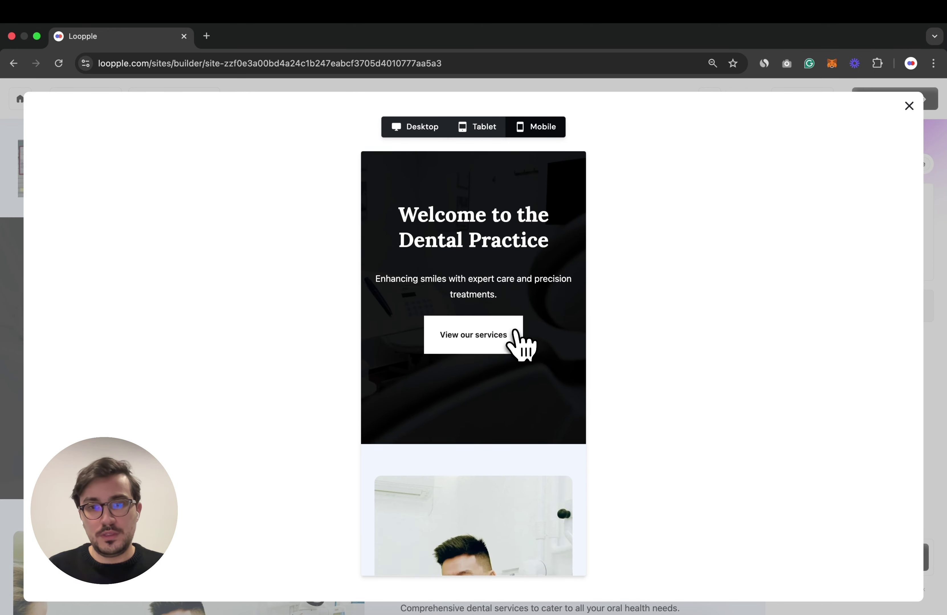
scroll(521, 347, down, 8)
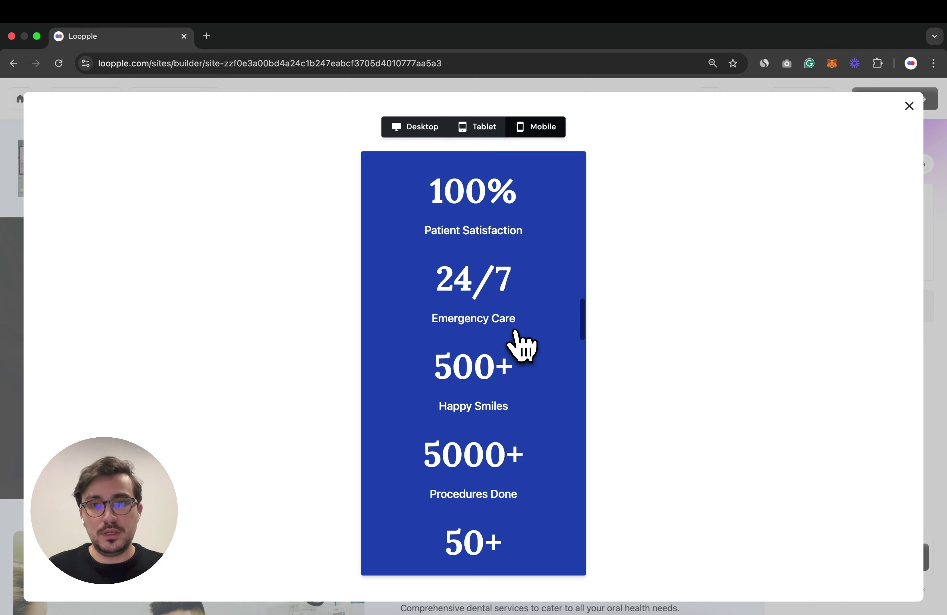
scroll(521, 347, down, 15)
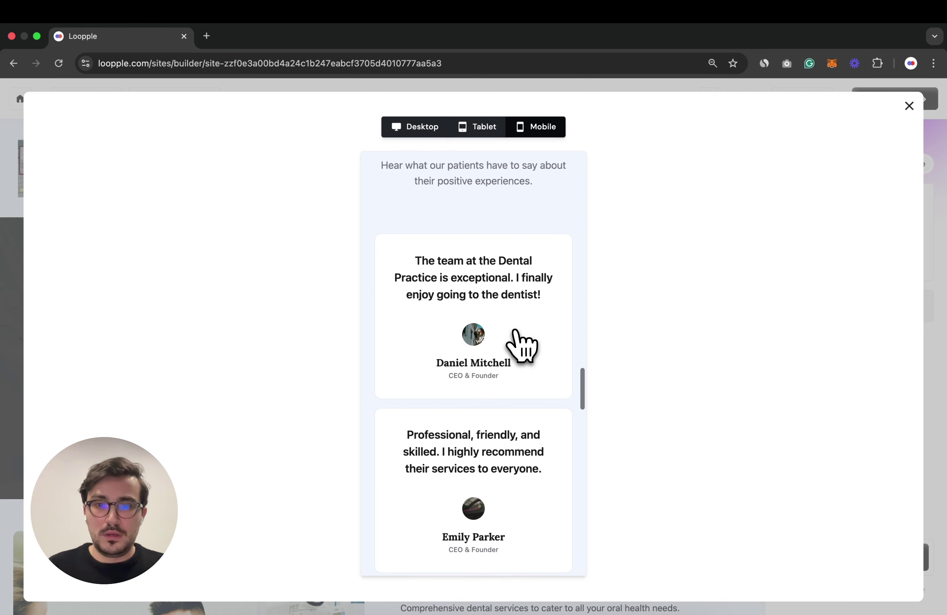
scroll(516, 332, up, 20)
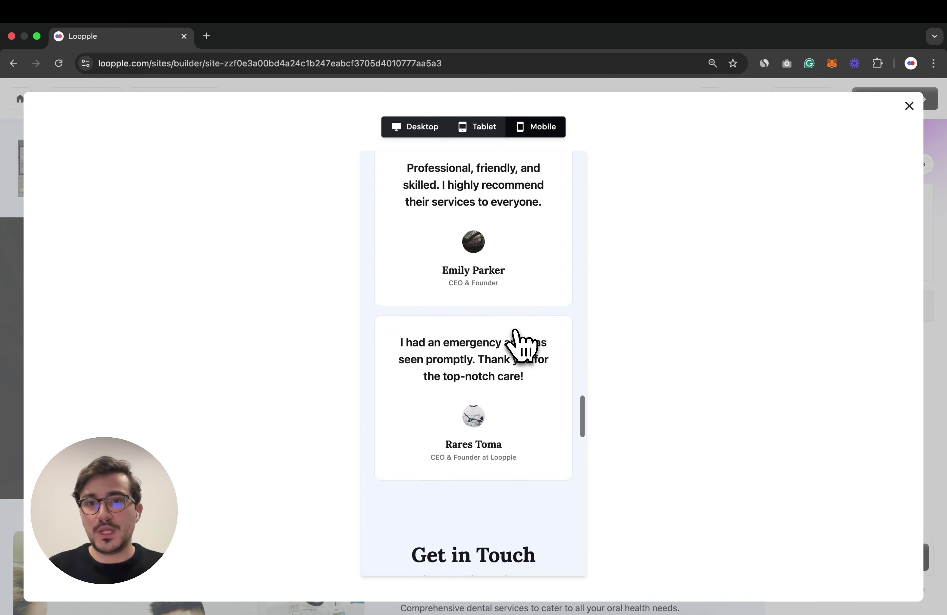
click(909, 106)
Publish the website to the loopple.com subdomain with the name custom-subdomain.
click(804, 143)
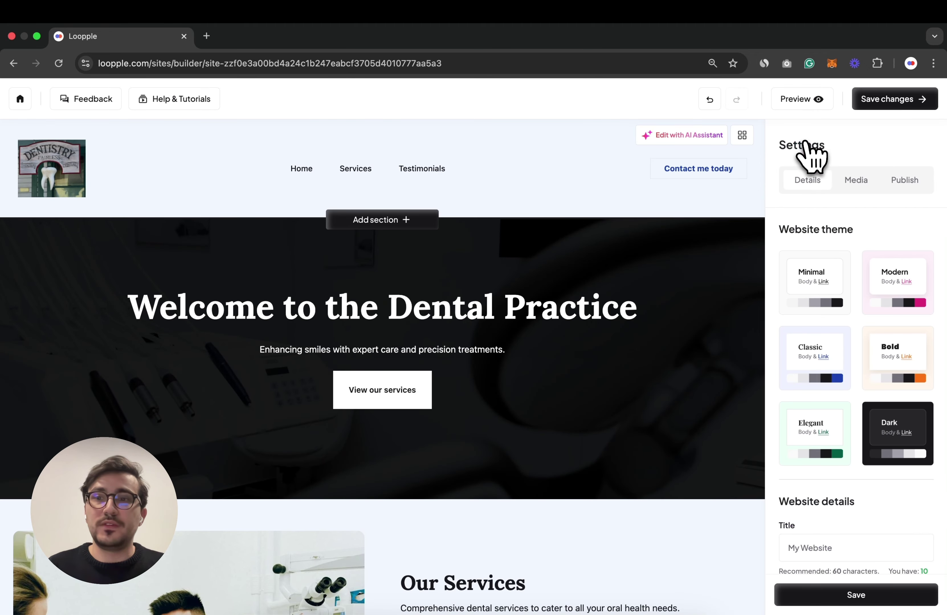
click(903, 182)
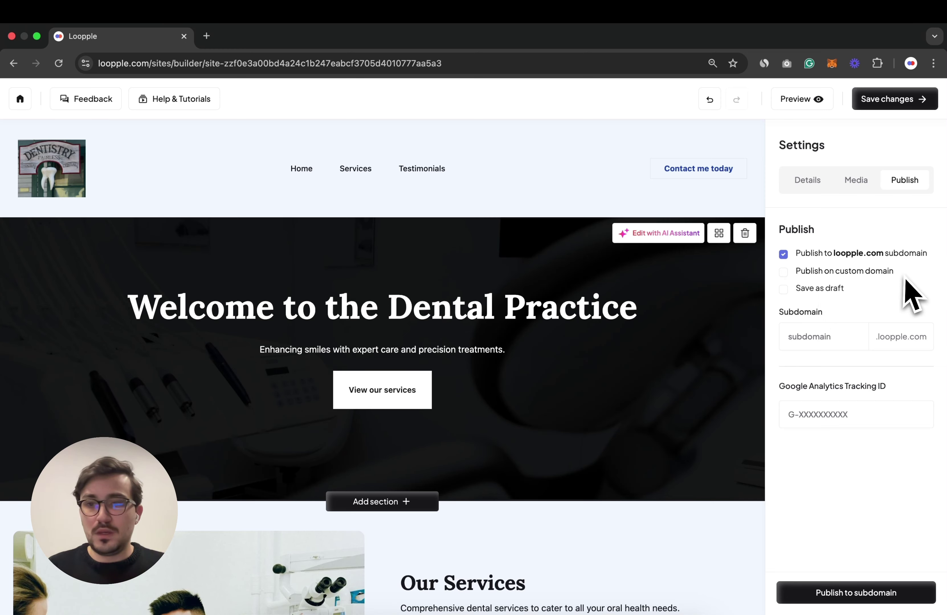
click(783, 272)
click(783, 254)
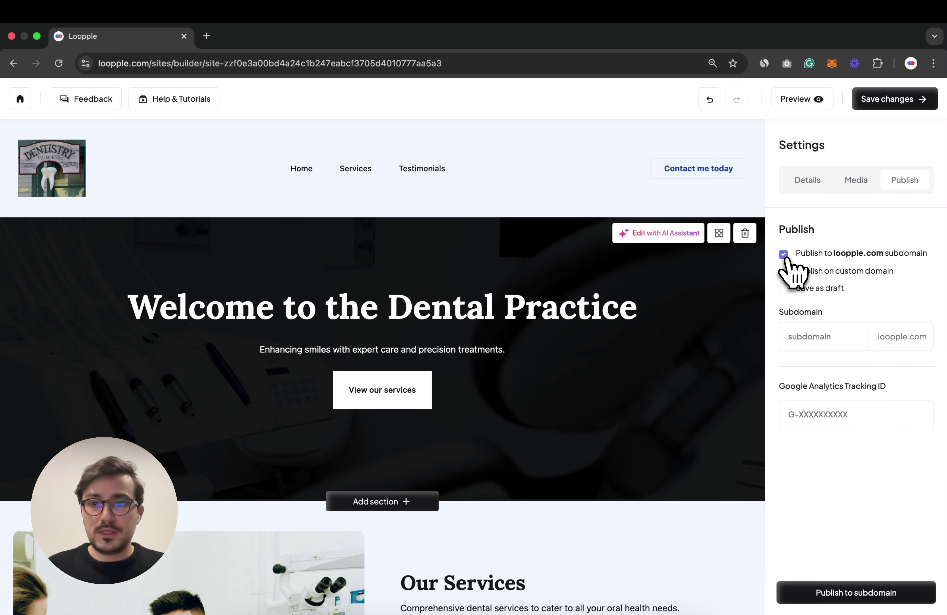
click(826, 344)
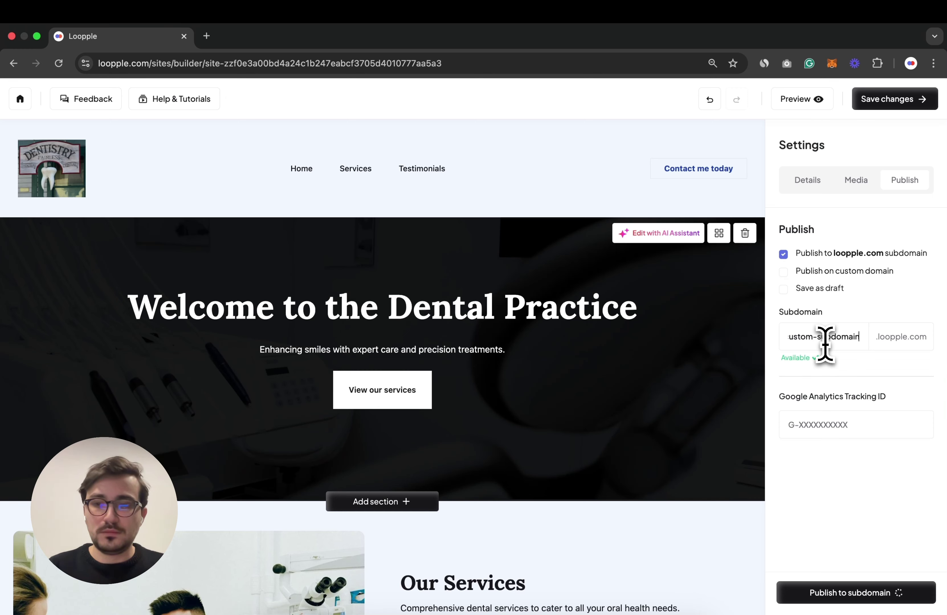
click(854, 594)
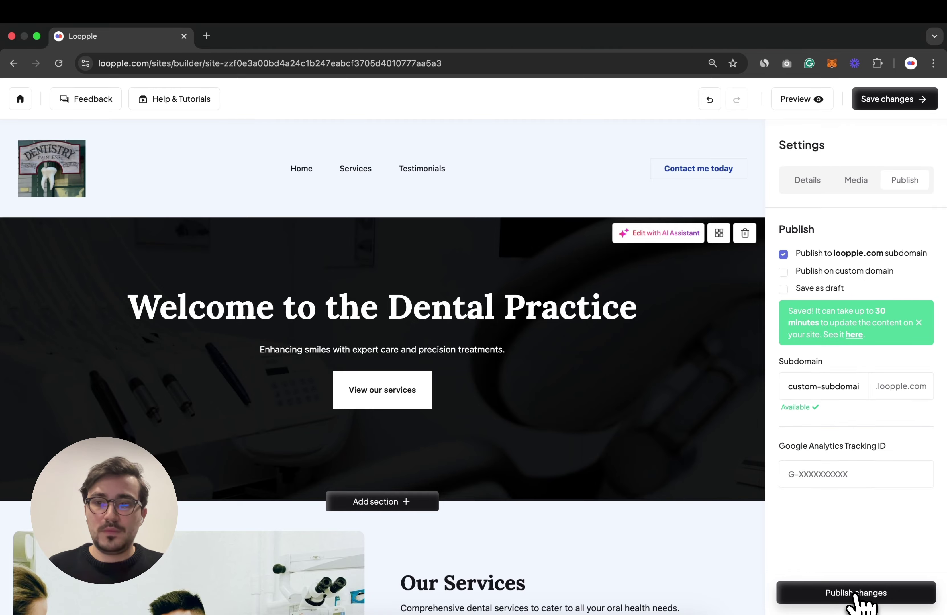
Open the published website at custom-subdomain.loopple.com and look through the page from header to footer.
click(854, 335)
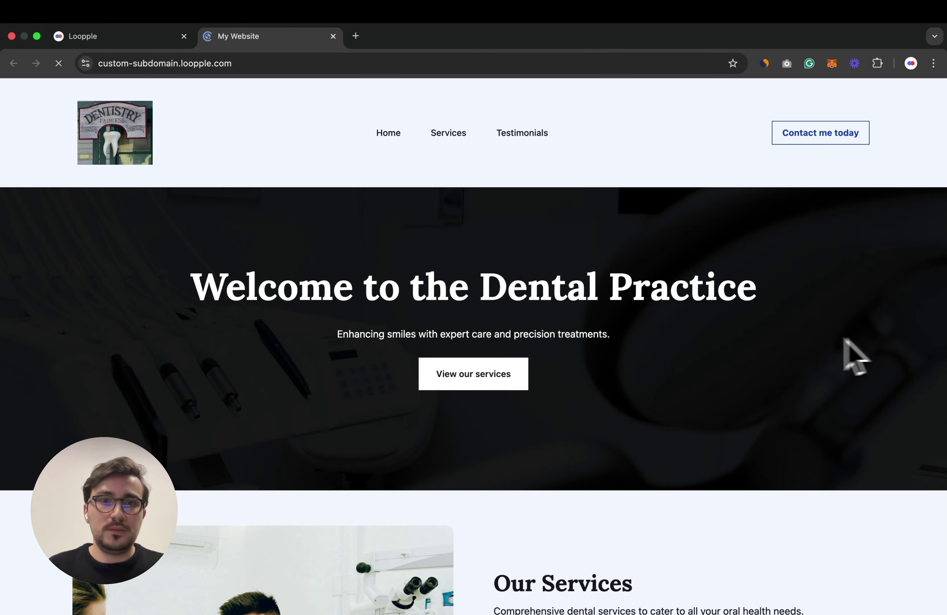
scroll(571, 347, down, 5)
scroll(579, 358, down, 15)
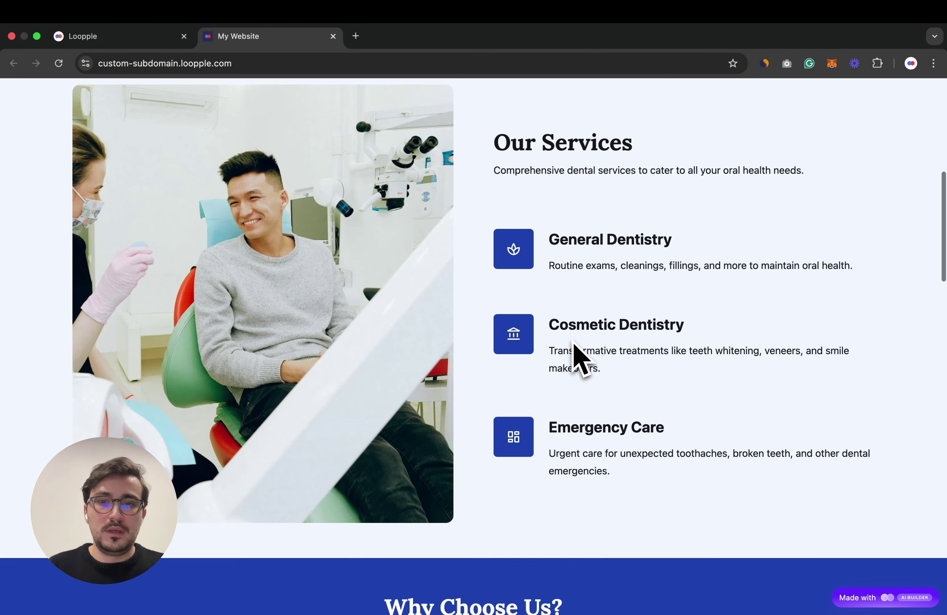
scroll(579, 357, down, 20)
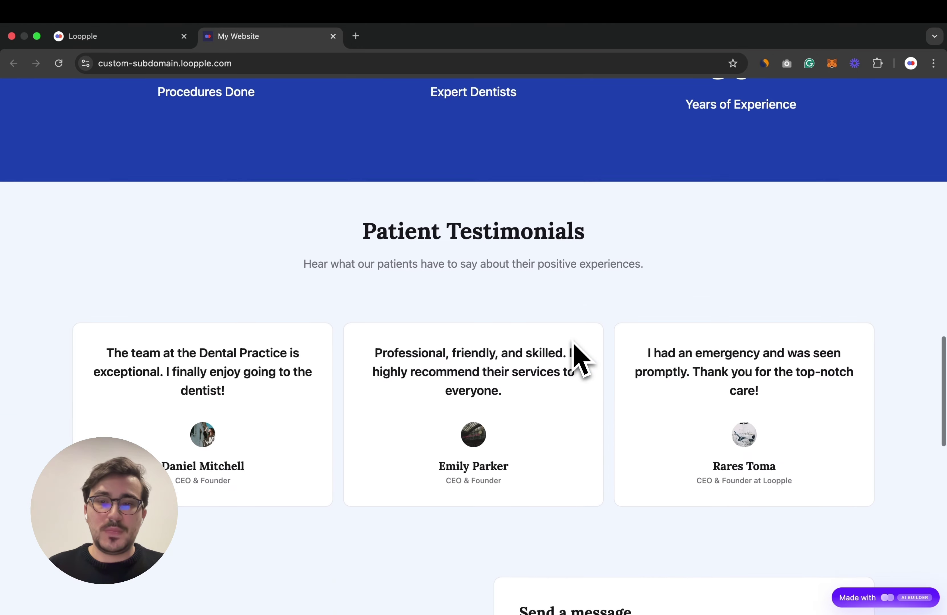
scroll(573, 343, down, 2)
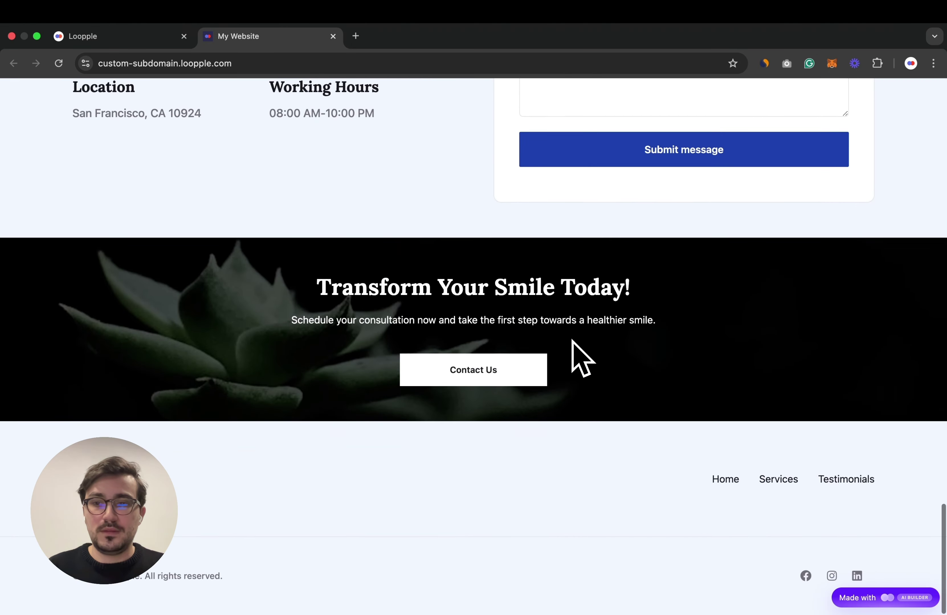
scroll(573, 342, up, 20)
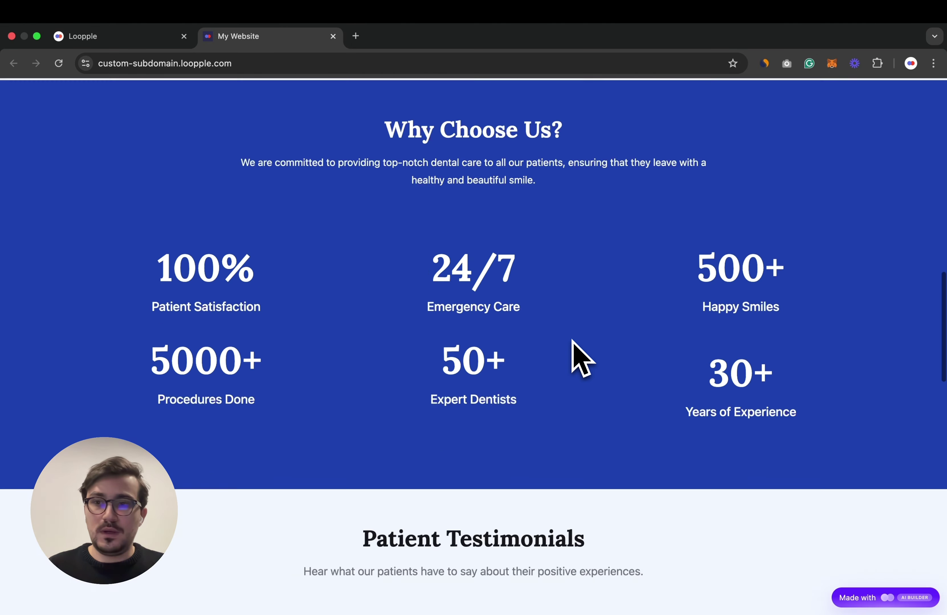
scroll(572, 340, up, 1)
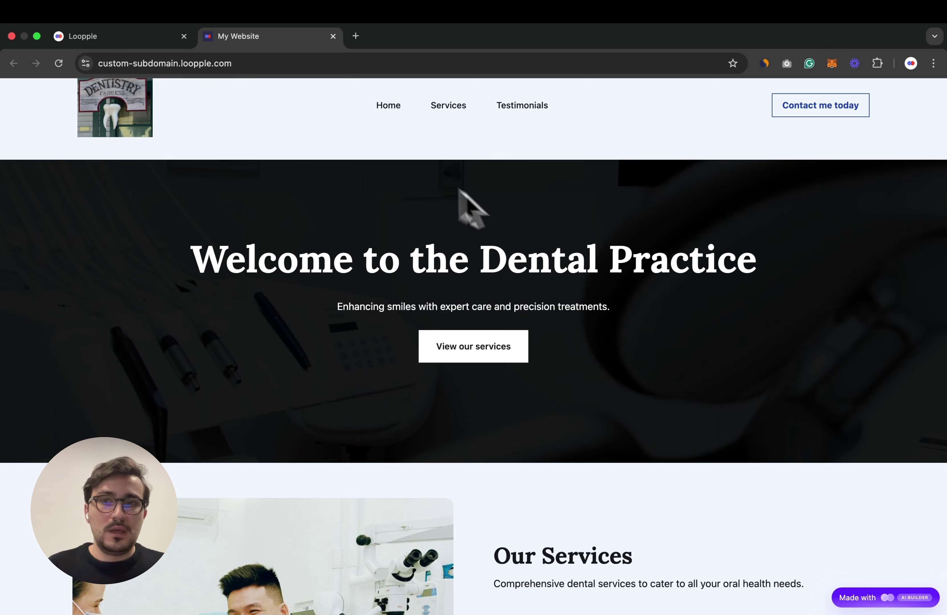